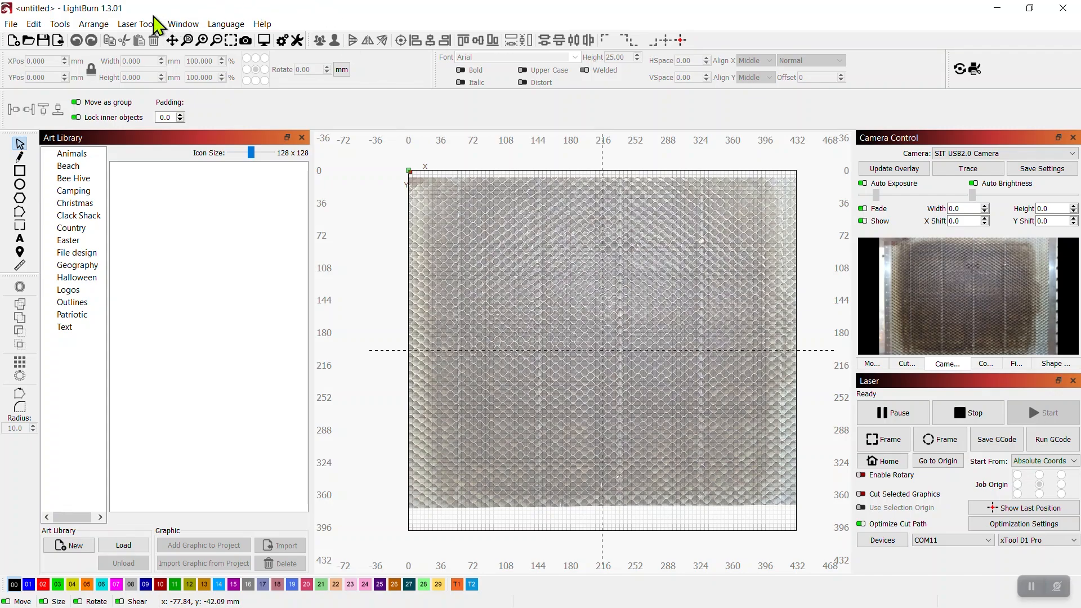
Open the Material Test generator and look through its saved presets
click(141, 24)
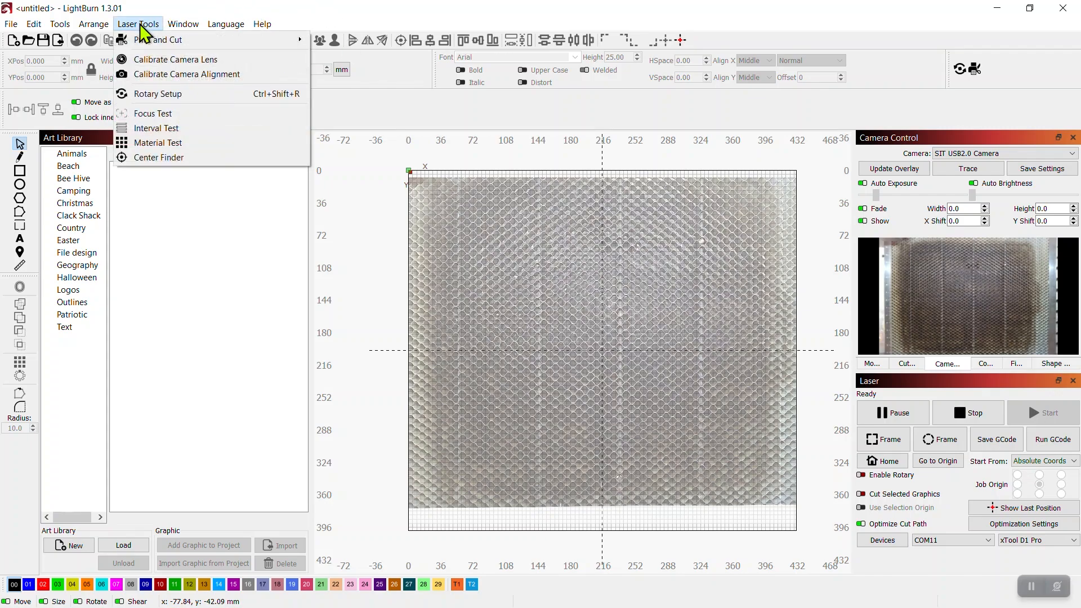
click(196, 151)
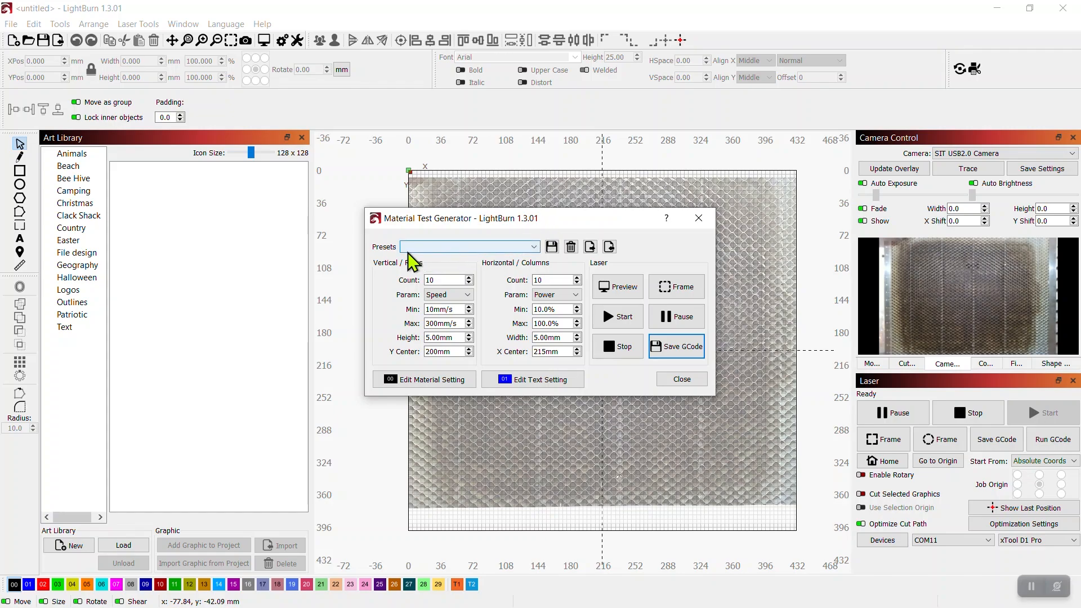
click(534, 248)
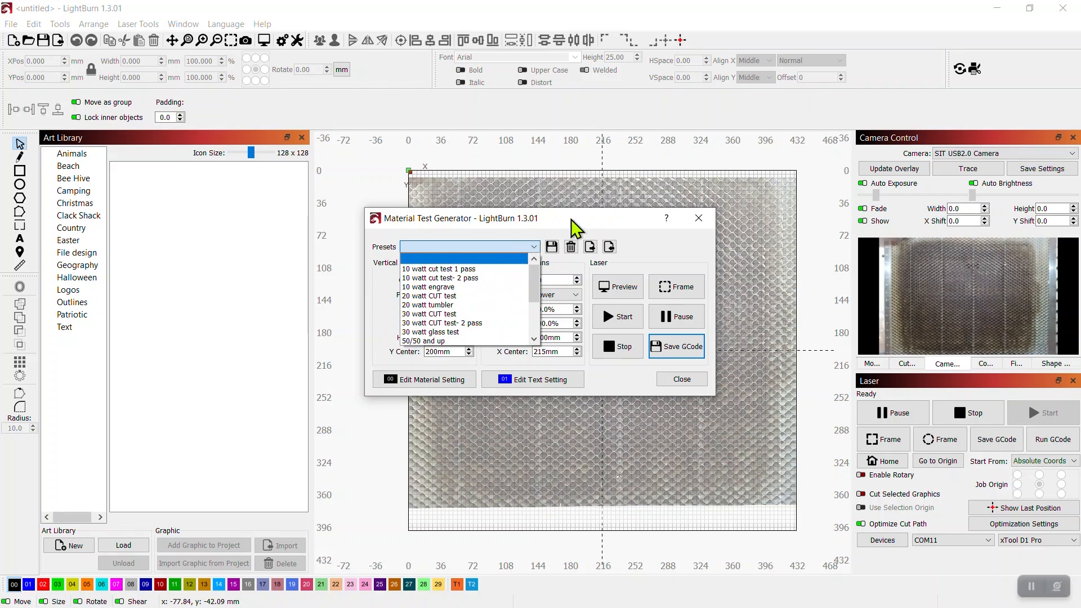
click(671, 241)
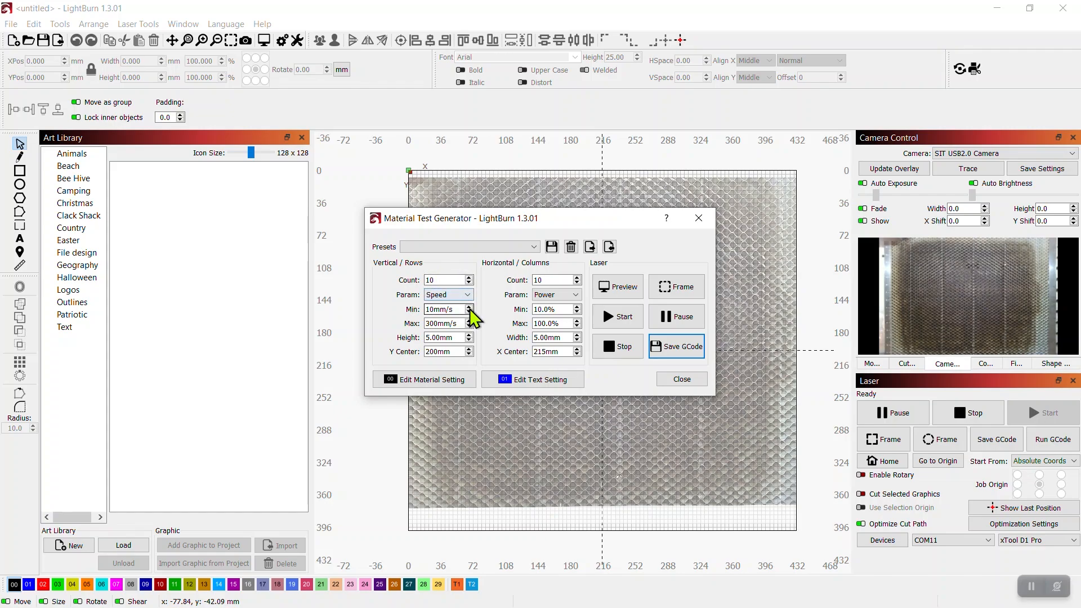
Preview the default material test grid, showing and hiding the traversal moves
click(618, 290)
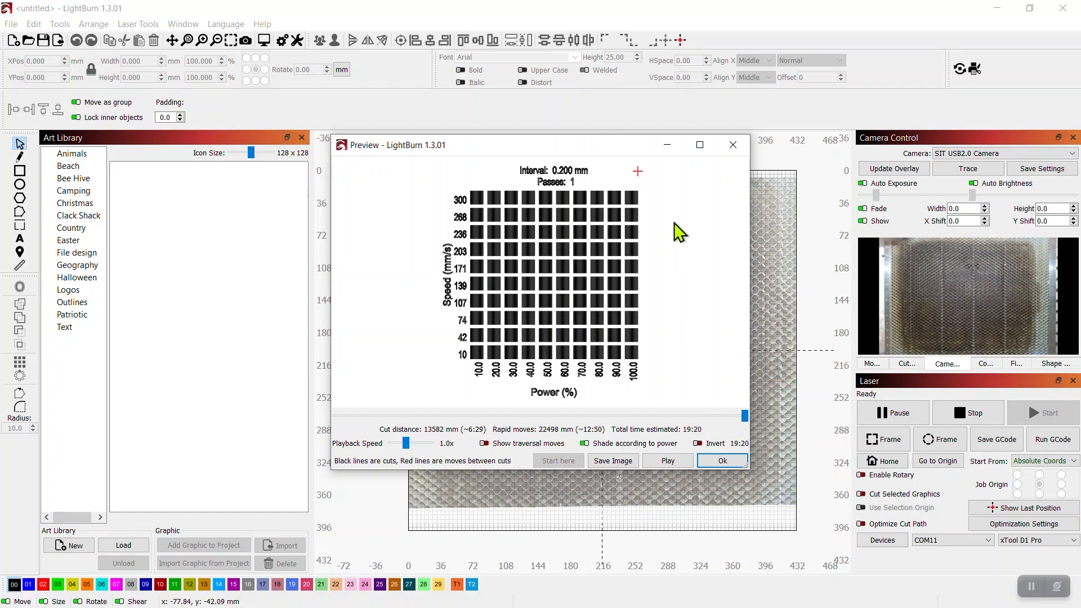
click(484, 443)
click(483, 443)
click(733, 145)
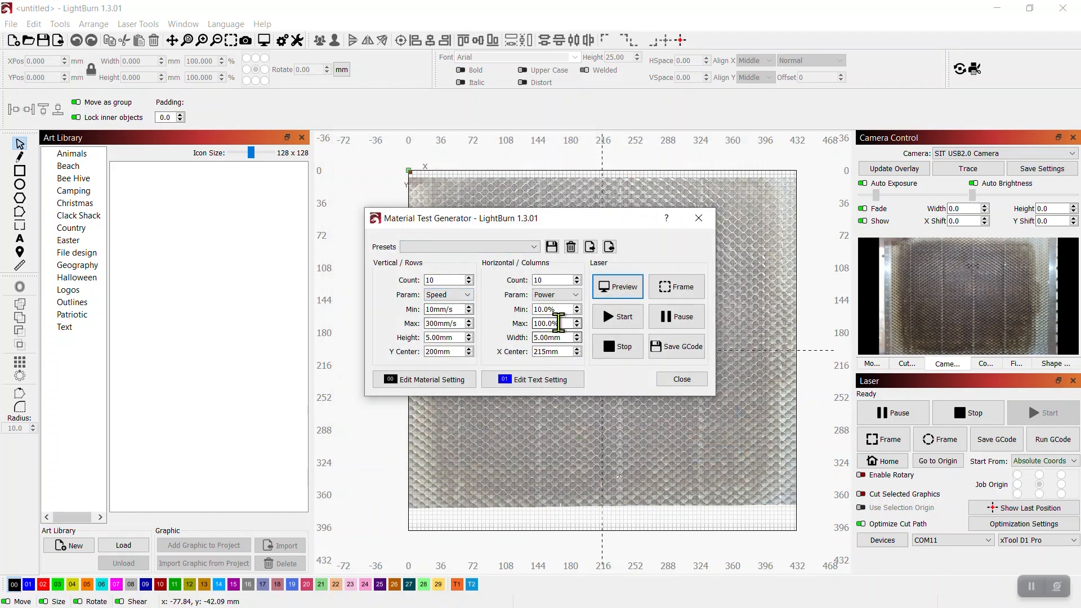
Load the "50/50 and up" preset into the material test
double_click(445, 280)
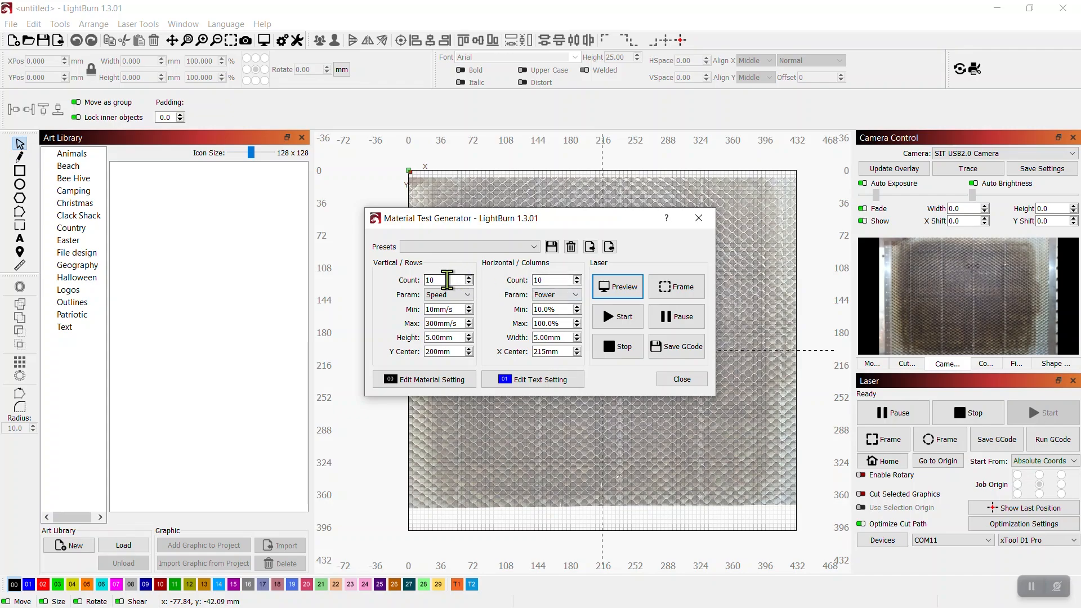
click(534, 248)
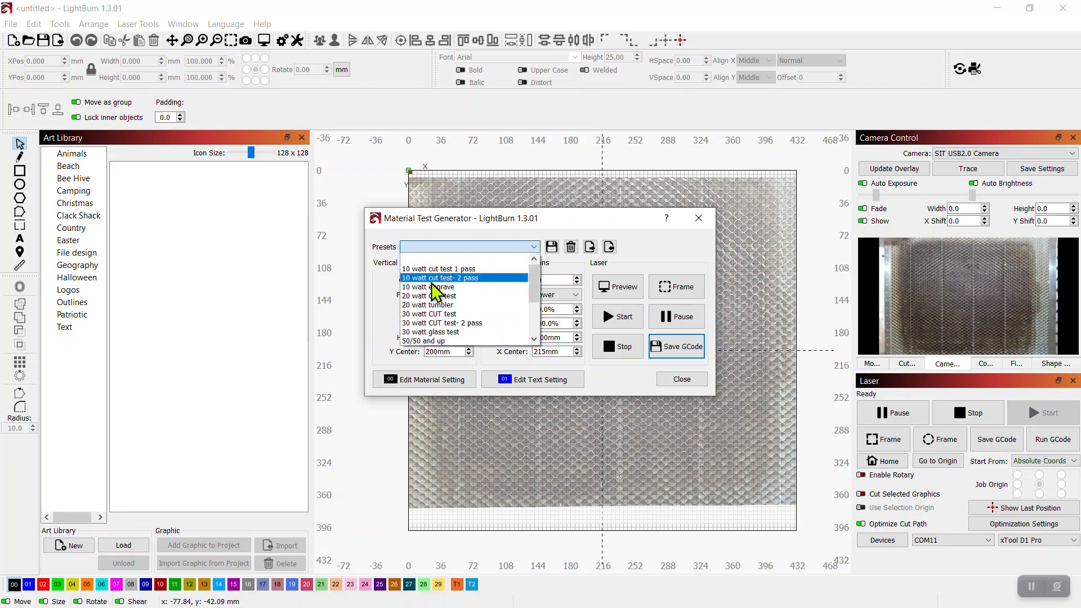
click(437, 340)
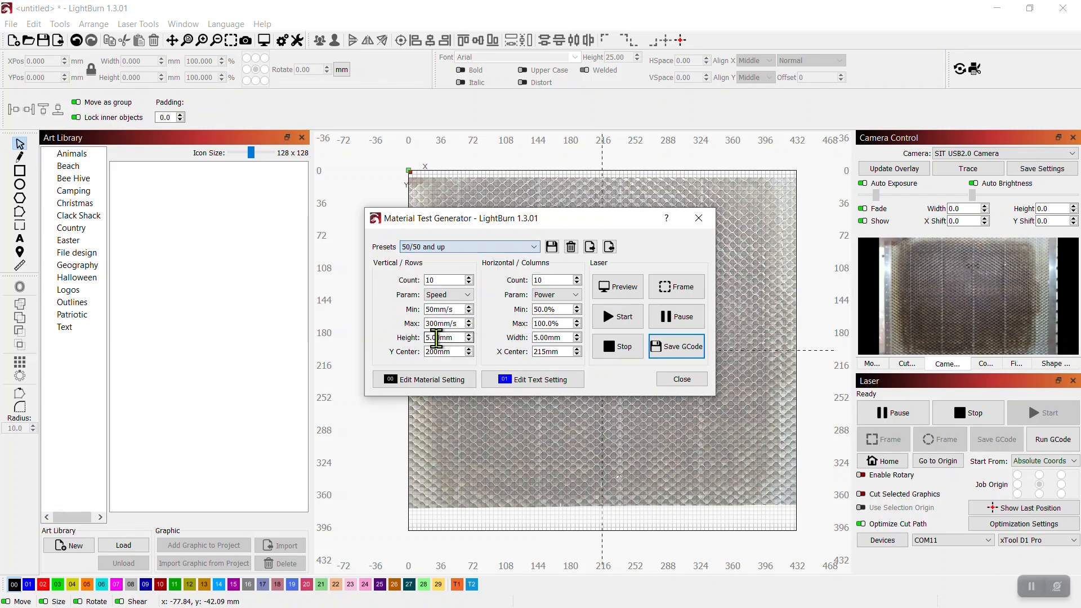
Load the "20 watt tumbler" preset and preview its test grid
click(533, 246)
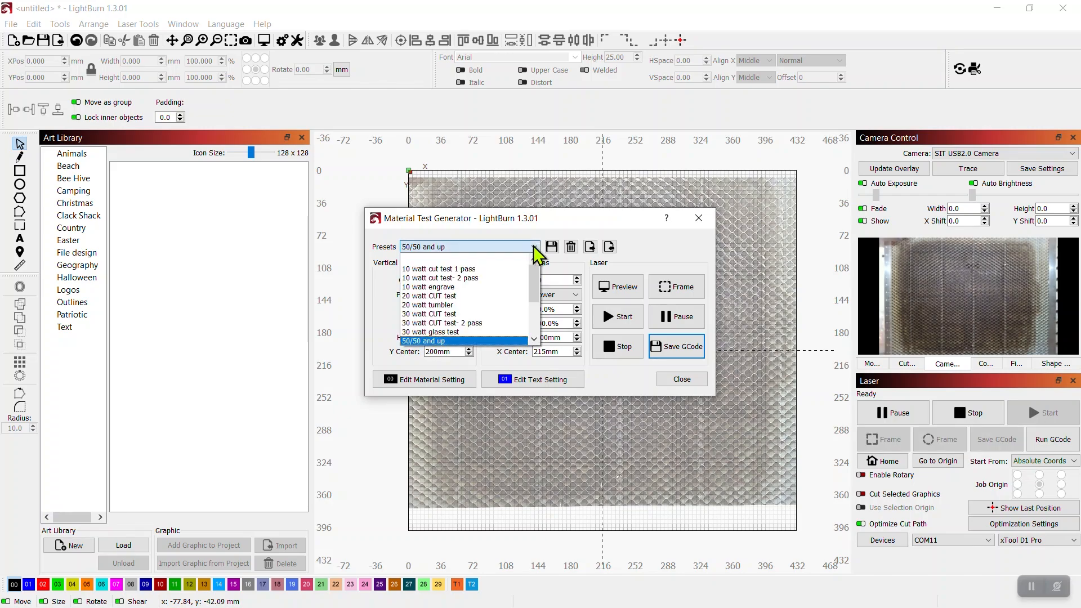
click(464, 303)
click(614, 285)
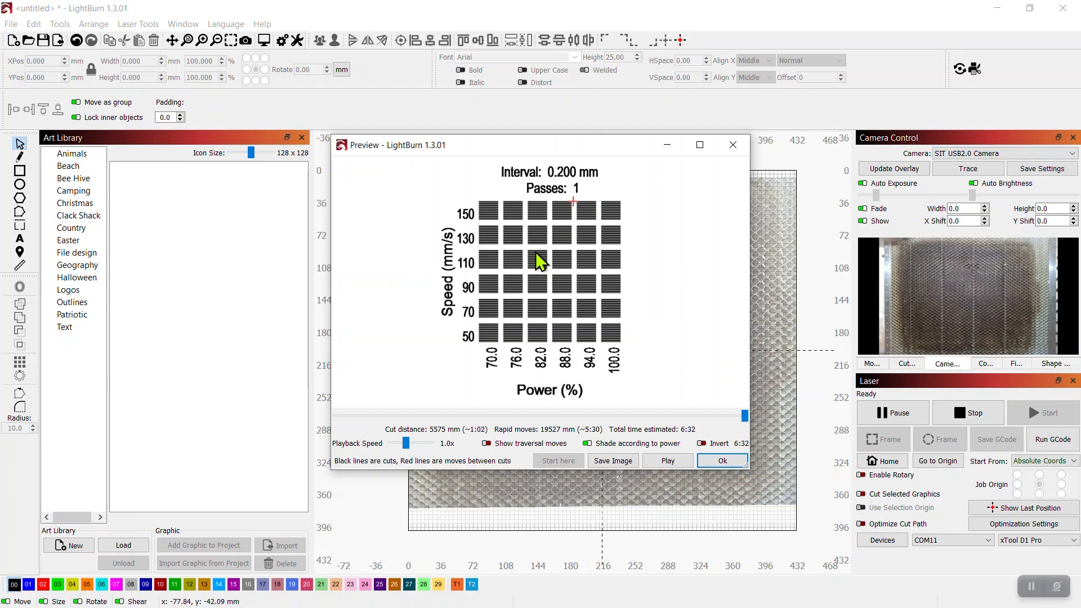
click(734, 148)
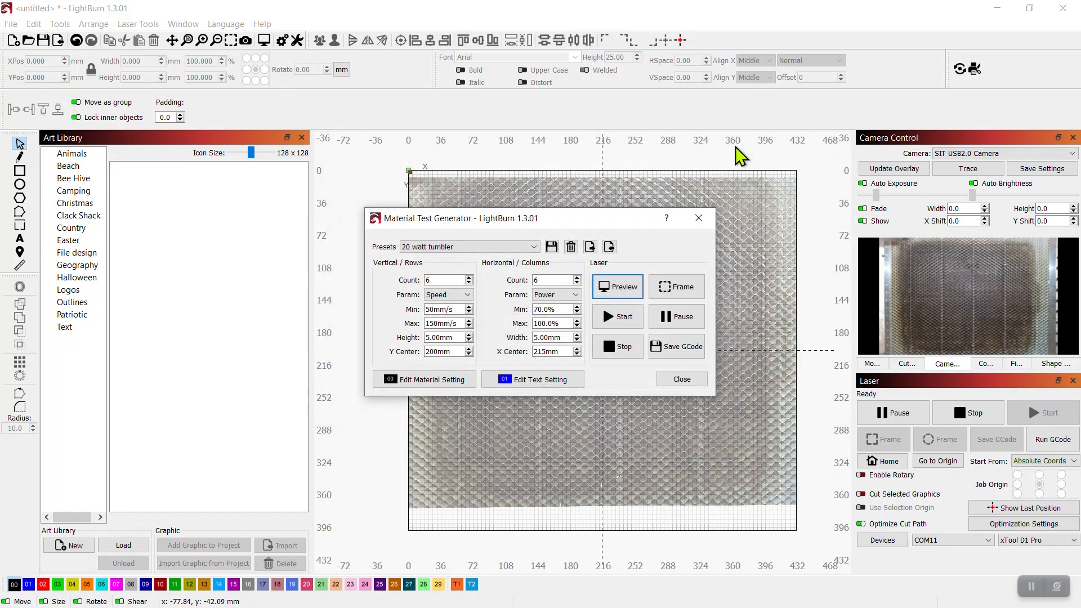
Load the "30 watt glass test" preset and preview its test grid
click(539, 247)
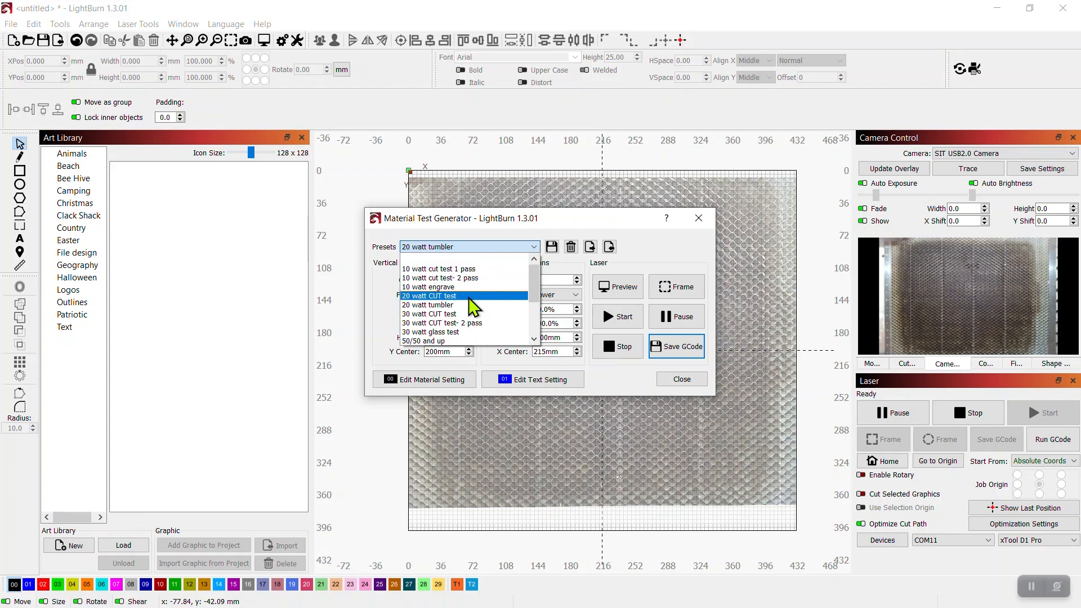
click(449, 332)
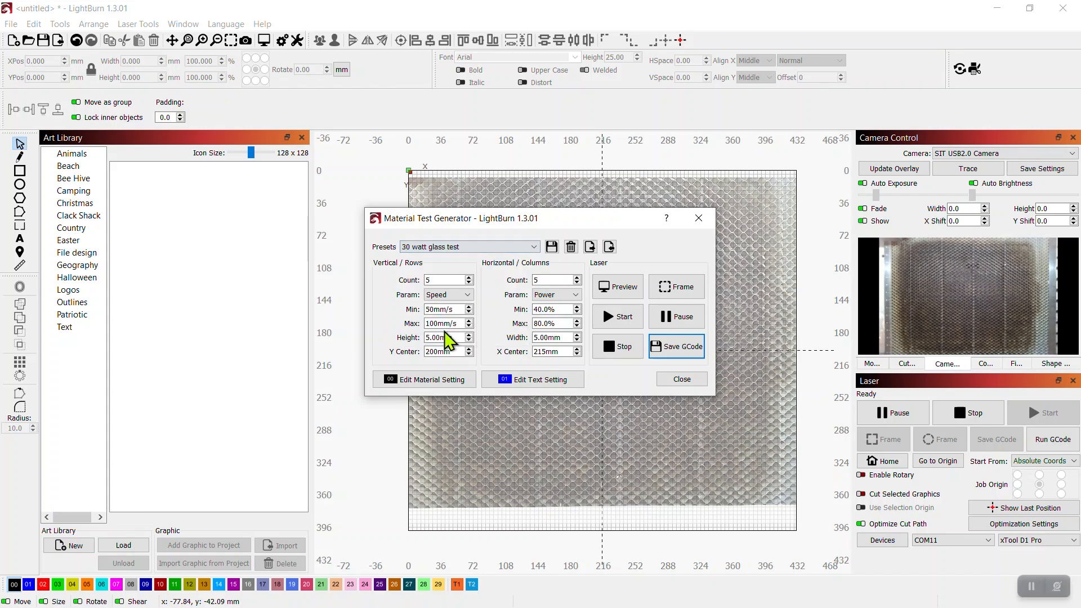
click(614, 289)
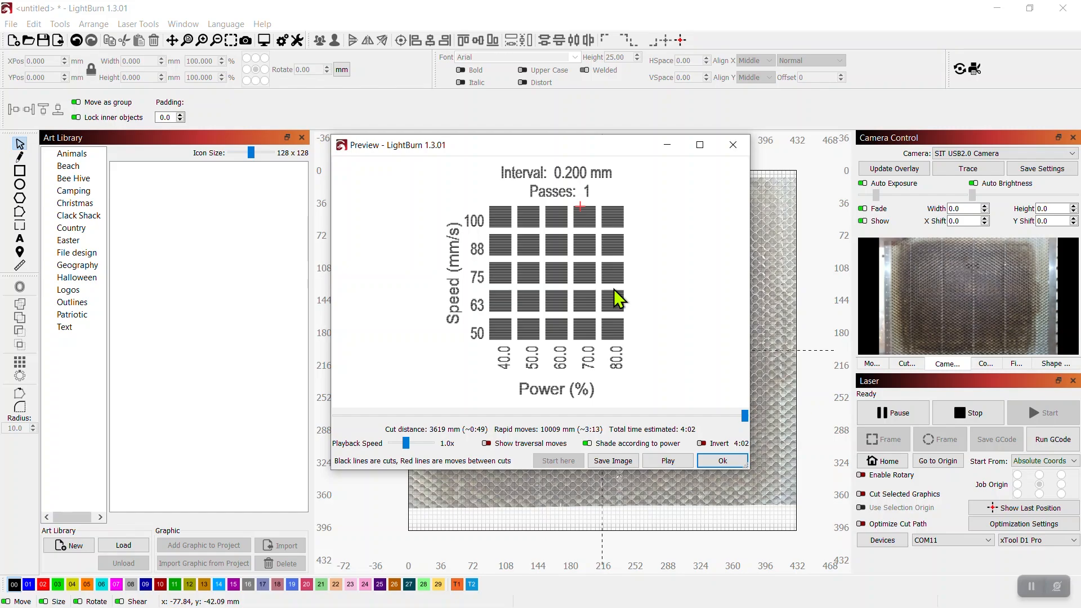
click(741, 147)
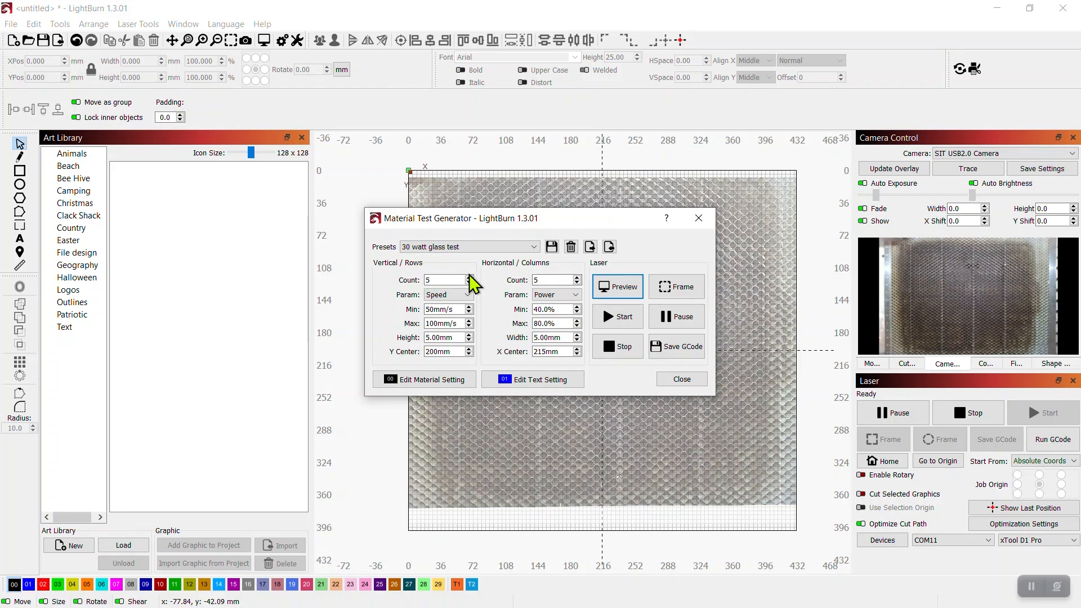
Try several row counts for the material test, ending with 40 rows
drag(454, 279, 399, 278)
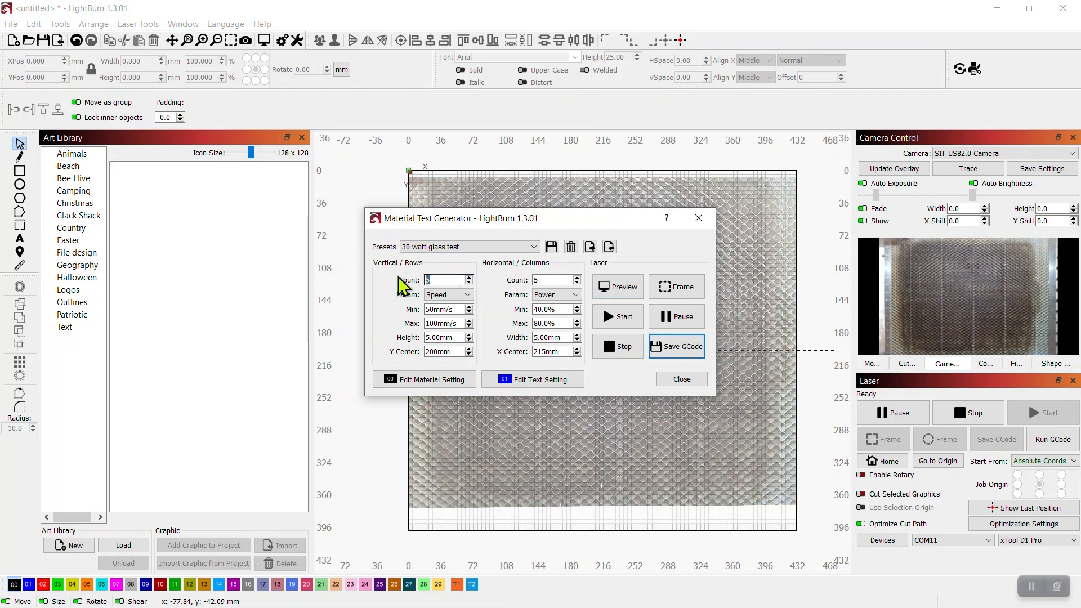
text(5)
text(5)
key(BackSpace)
text(510)
key(BackSpace)
text(20)
key(BackSpace)
key(BackSpace)
text(30)
key(BackSpace)
key(BackSpace)
text(40)
key(BackSpace)
key(BackSpace)
text(5)
key(BackSpace)
text(40)
key(BackSpace)
key(BackSpace)
text(40)
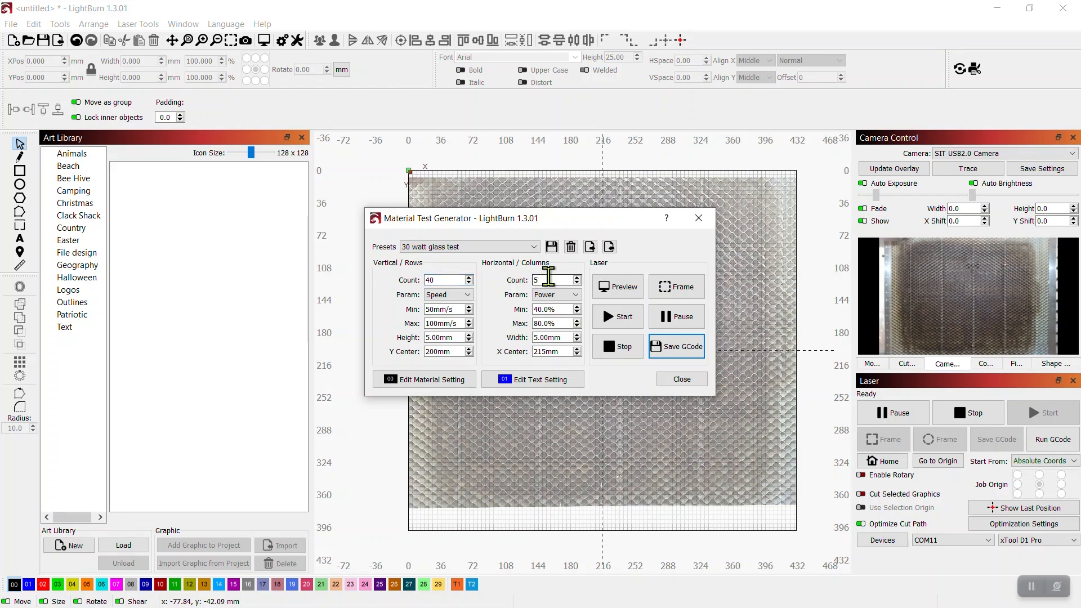
Set the column count to 40 and preview the resulting test grid
text(40)
click(624, 285)
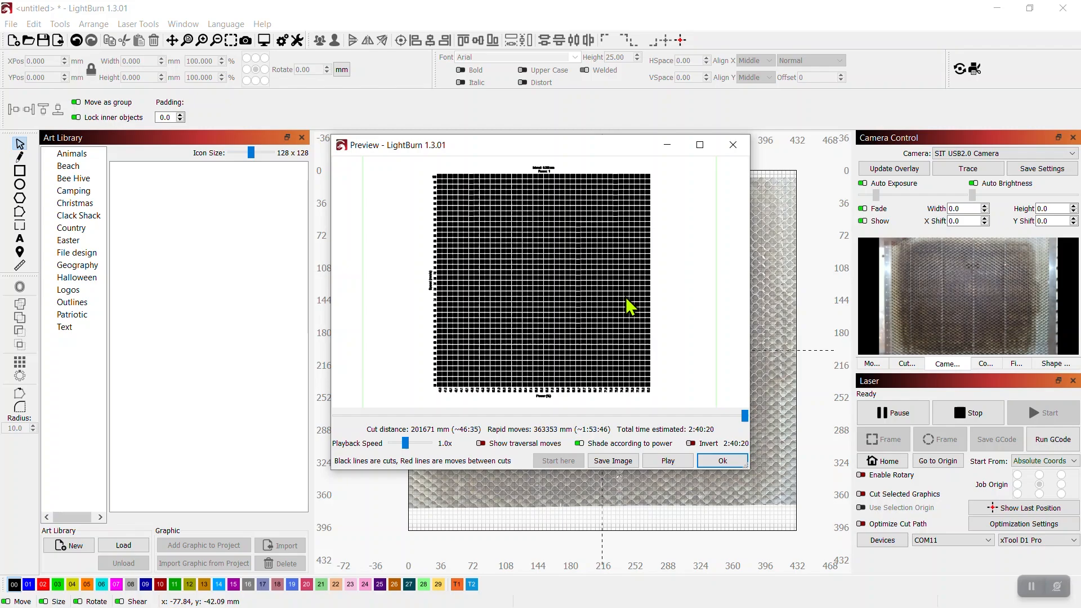
click(733, 145)
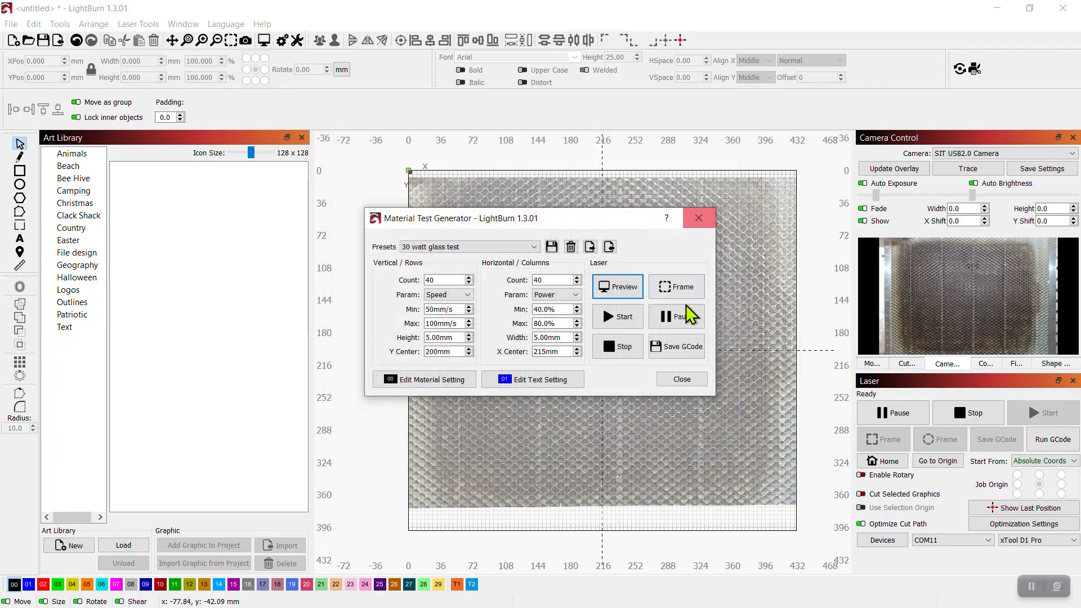
Set both the row and column counts to 2 and preview the test grid
drag(457, 281, 397, 278)
text(2)
drag(551, 280, 512, 290)
text(2)
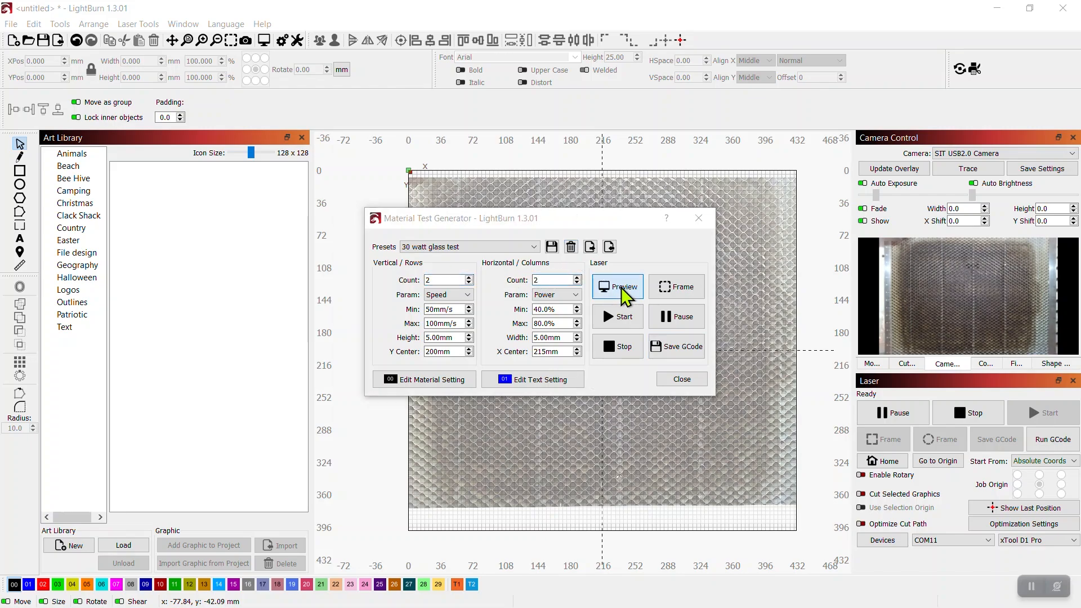
click(620, 288)
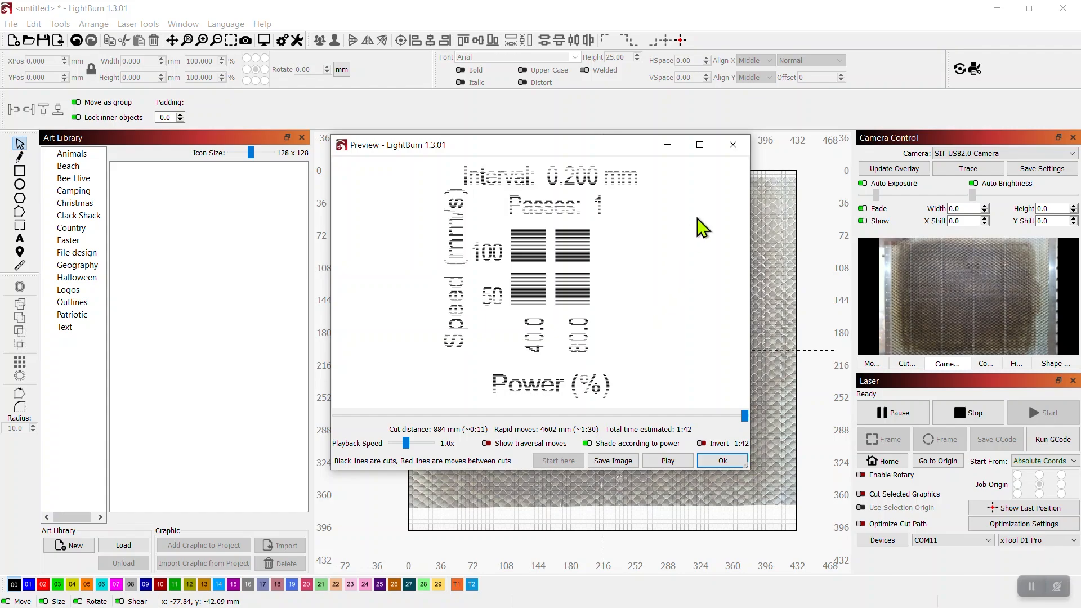
click(733, 145)
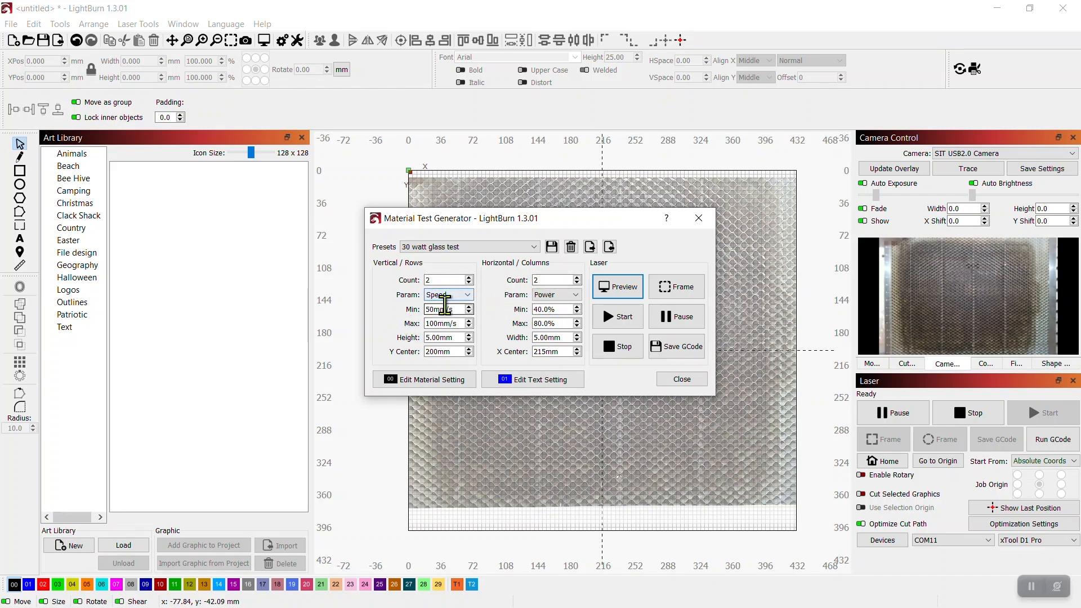
Review which parameters can be assigned to the test's rows, leaving Speed selected
click(470, 295)
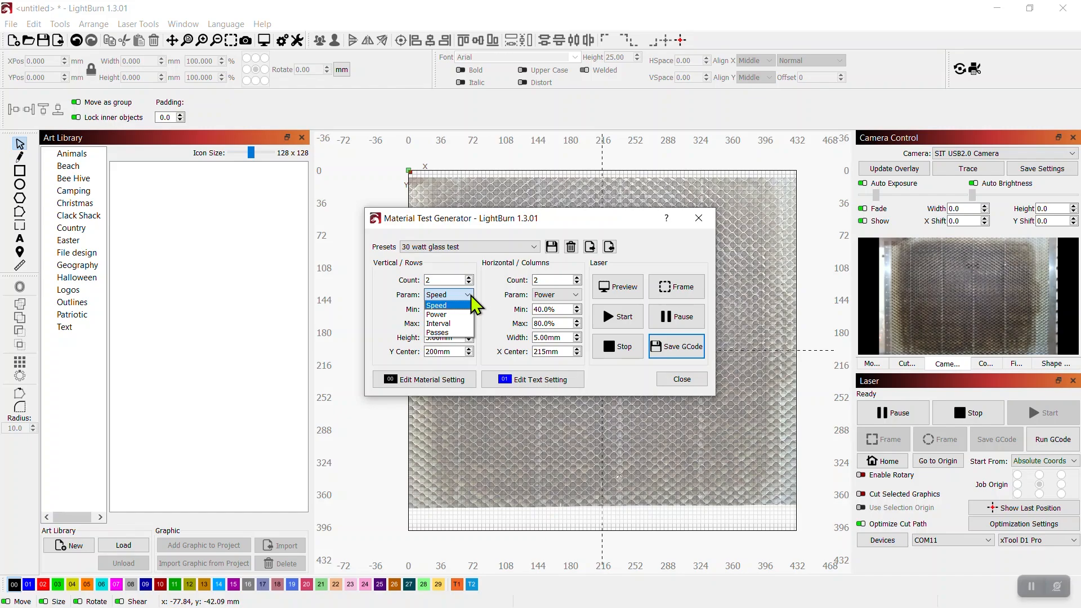
click(471, 296)
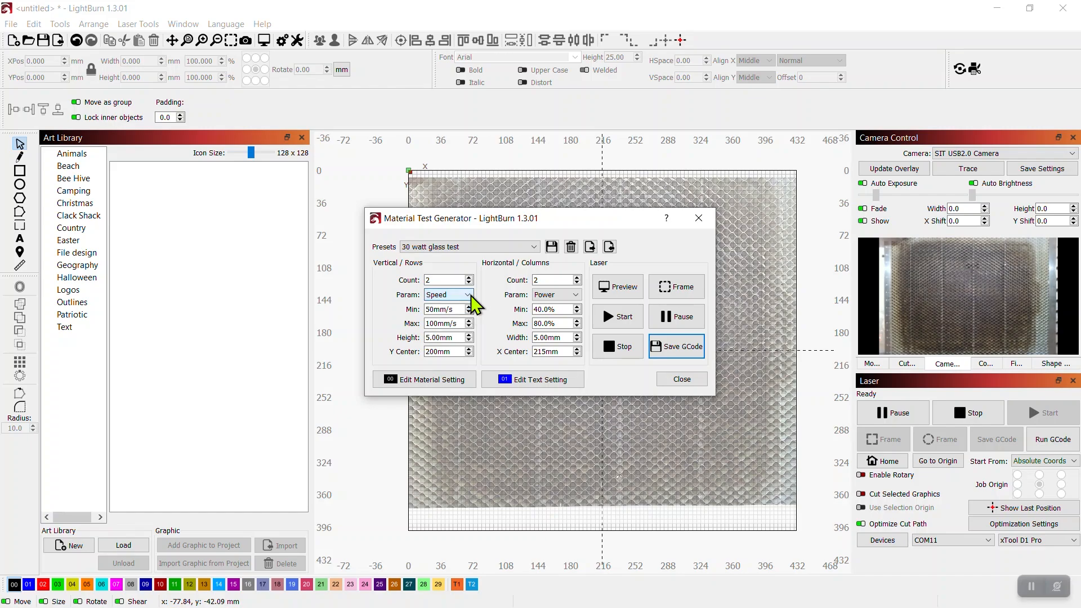
click(464, 299)
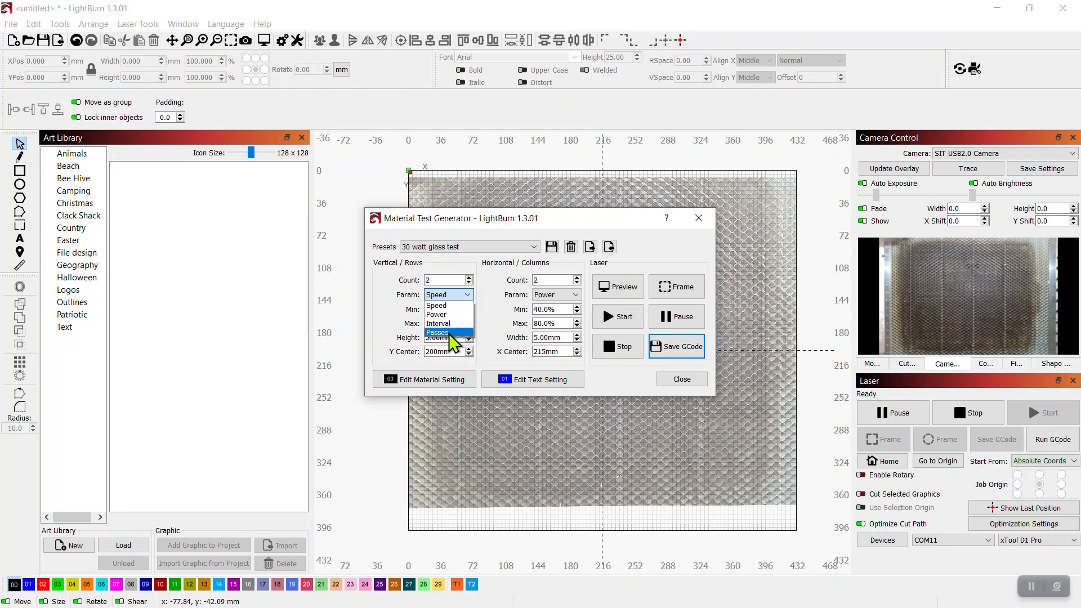
click(497, 294)
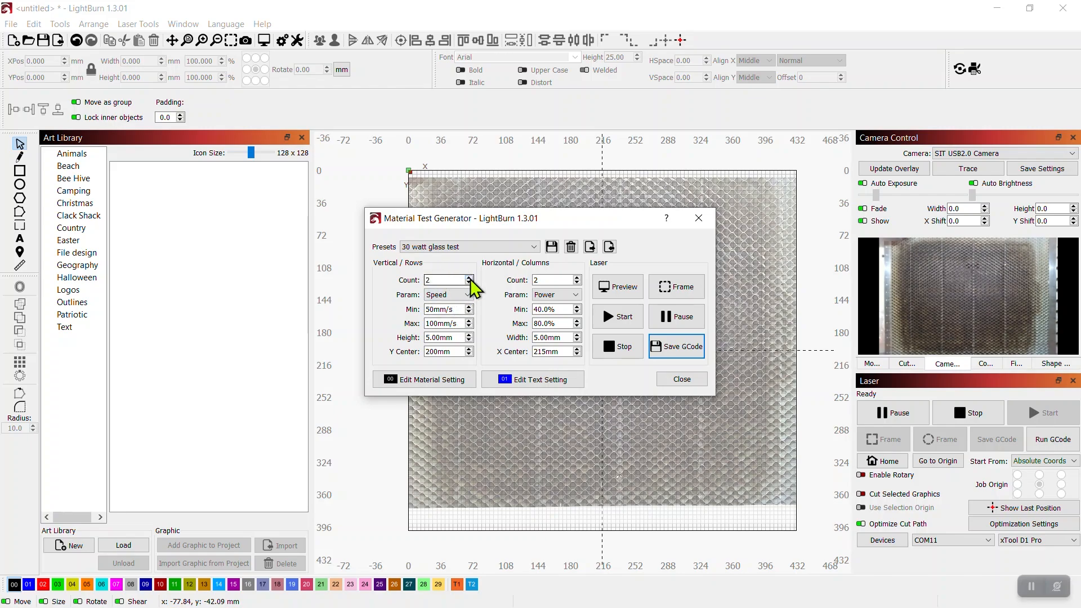
Set both the row count and the column count of the material test to 8
scroll(472, 276, up, 3)
scroll(579, 285, up, 2)
click(550, 284)
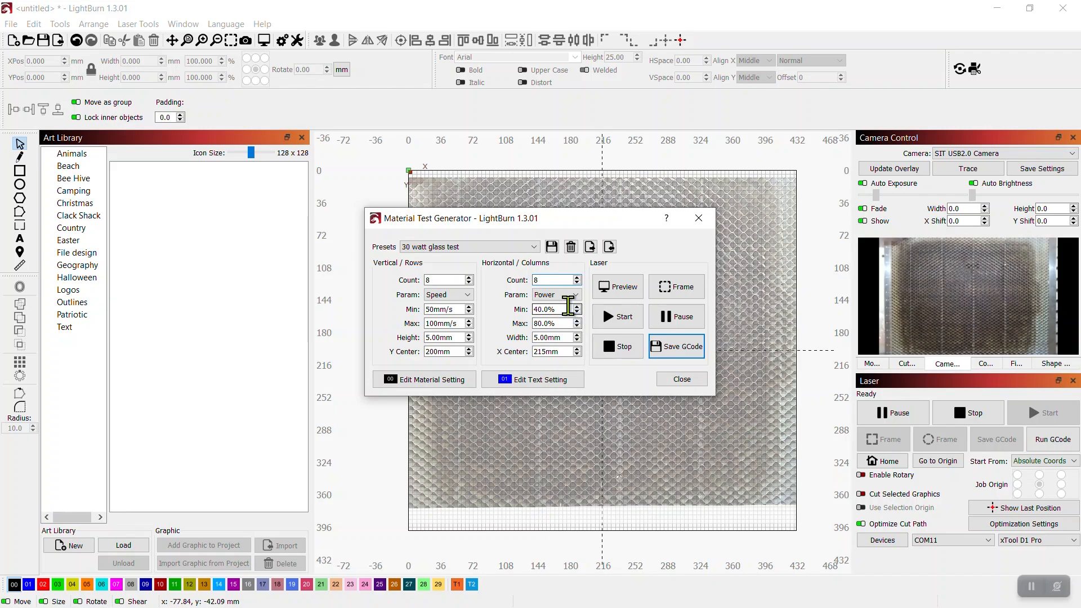
Set the columns' power range to 50% minimum and 100% maximum, and preview the test grid
double_click(568, 307)
text(50)
drag(565, 322, 489, 310)
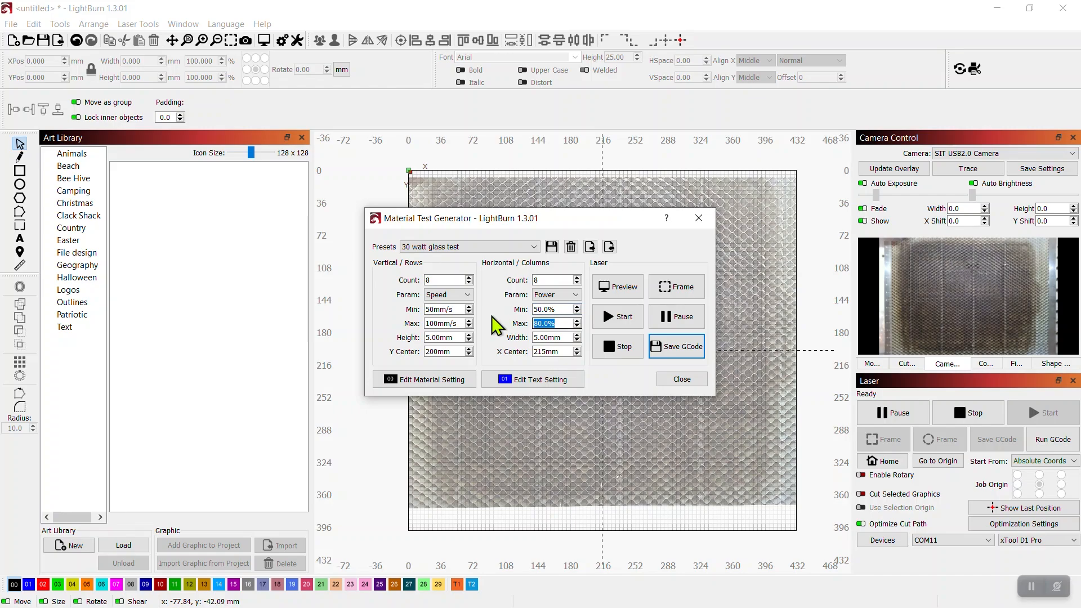
text(10)
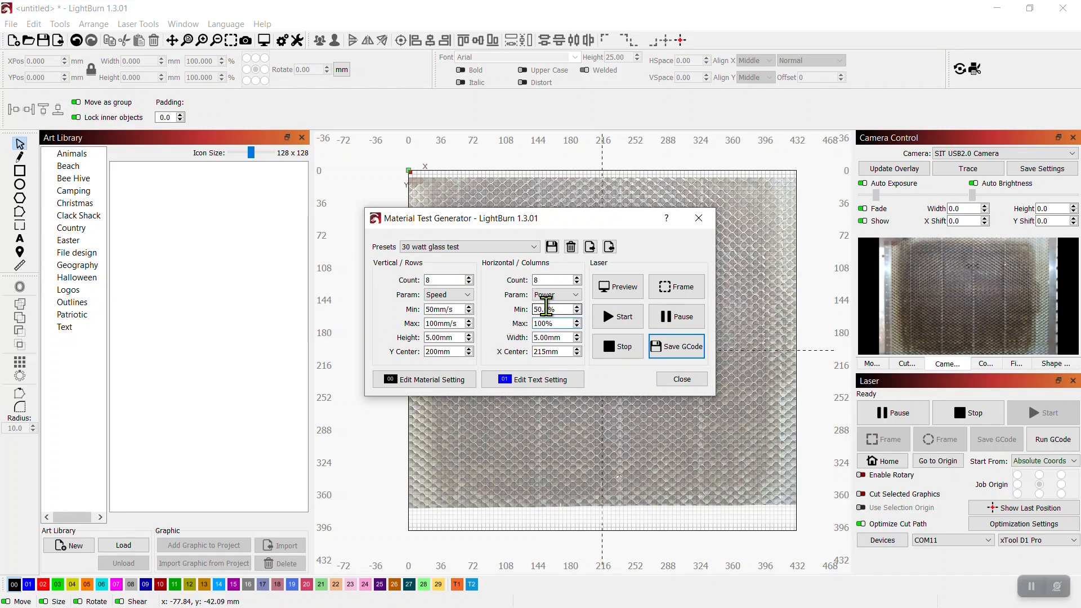
click(568, 309)
click(622, 286)
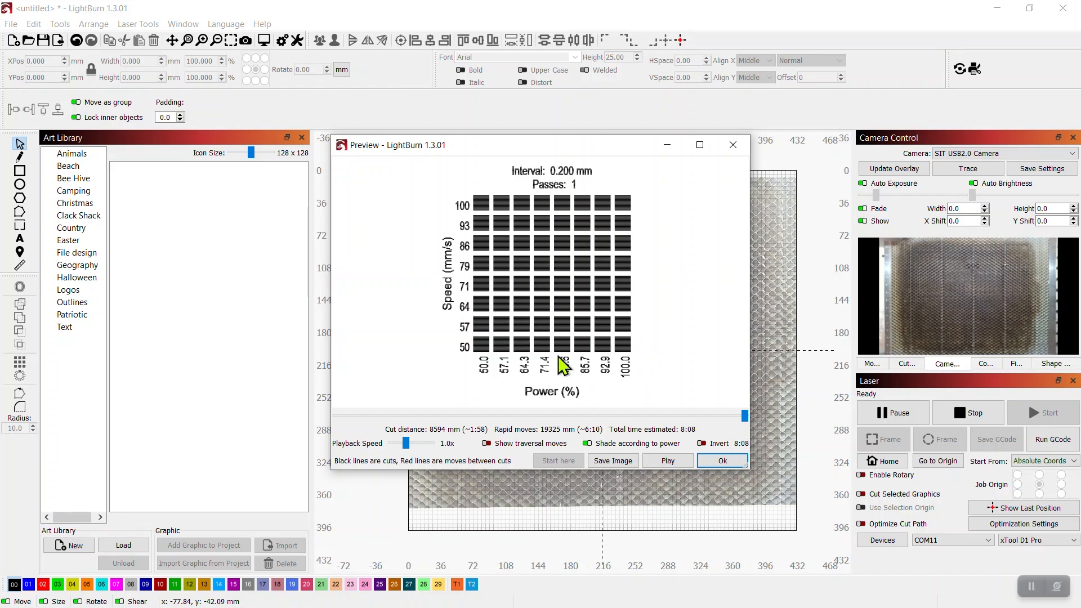
click(729, 463)
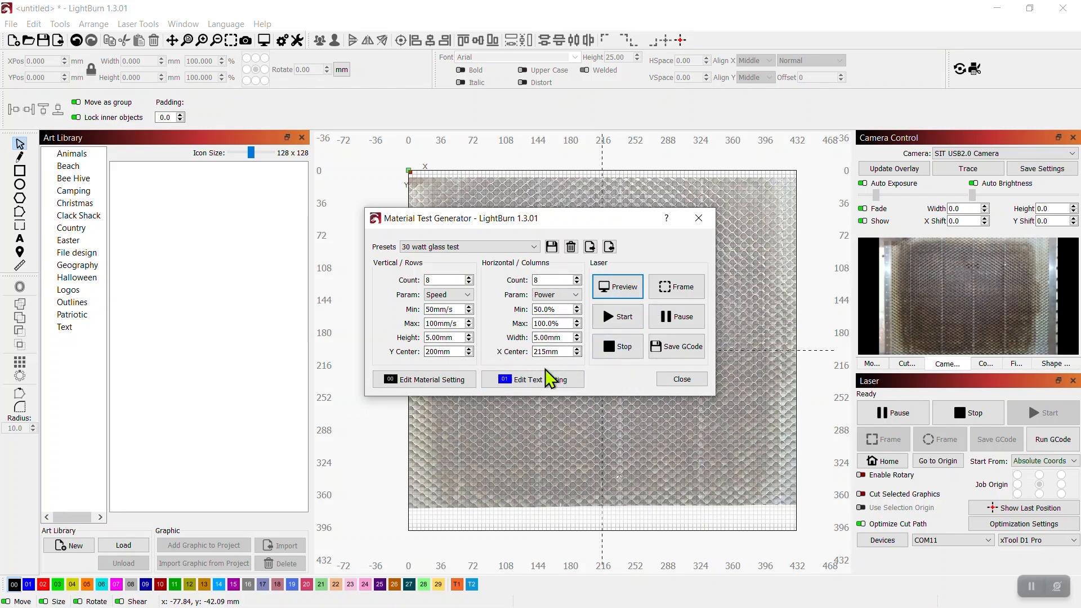
Review the test's material cut settings, including the available fill modes and the common and advanced options
click(430, 381)
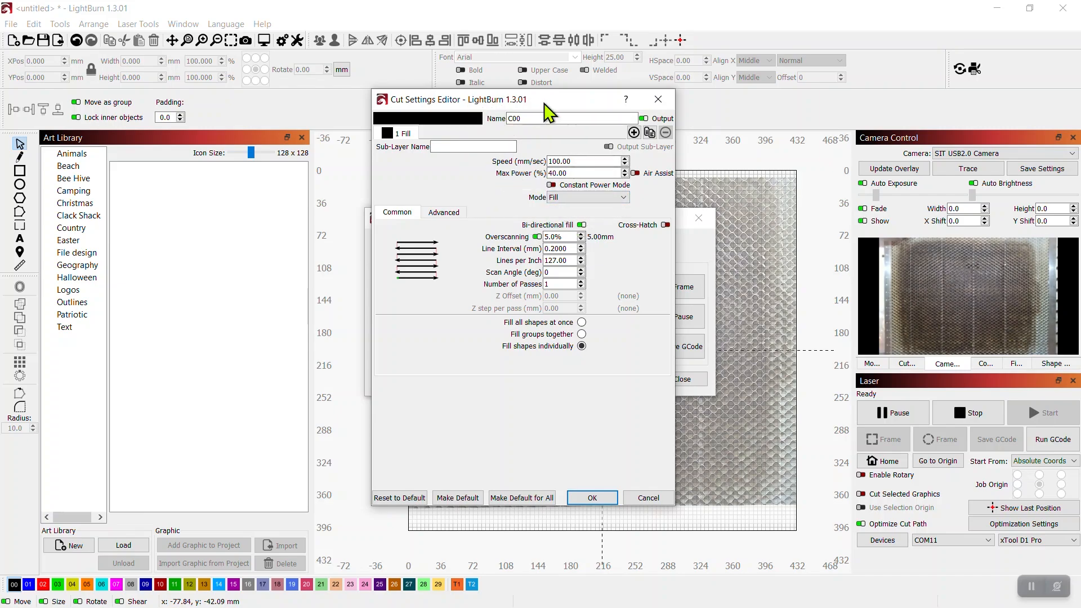
click(652, 104)
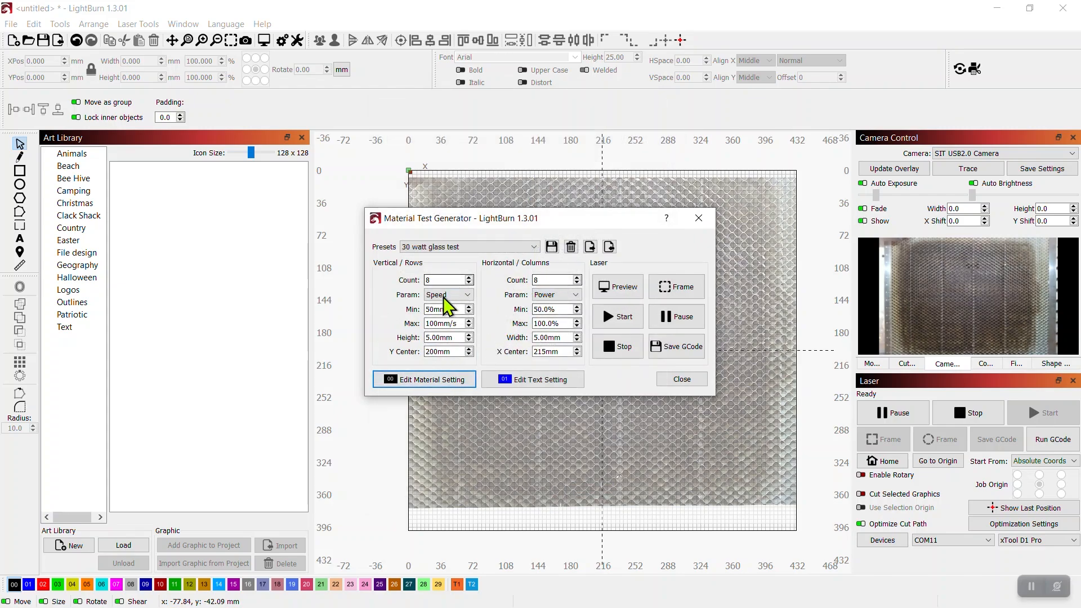
click(438, 379)
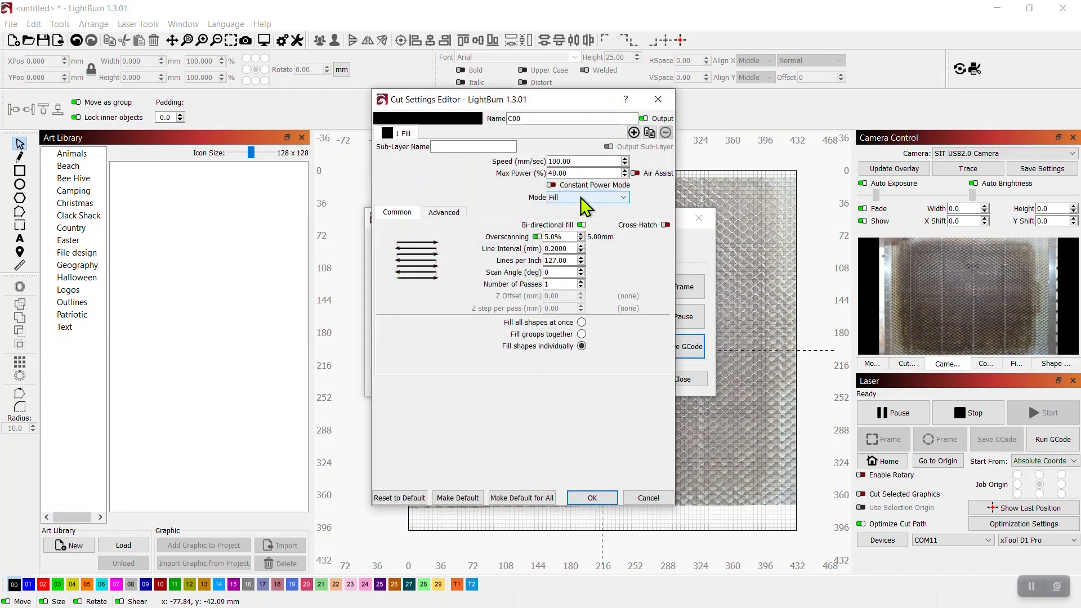
click(623, 198)
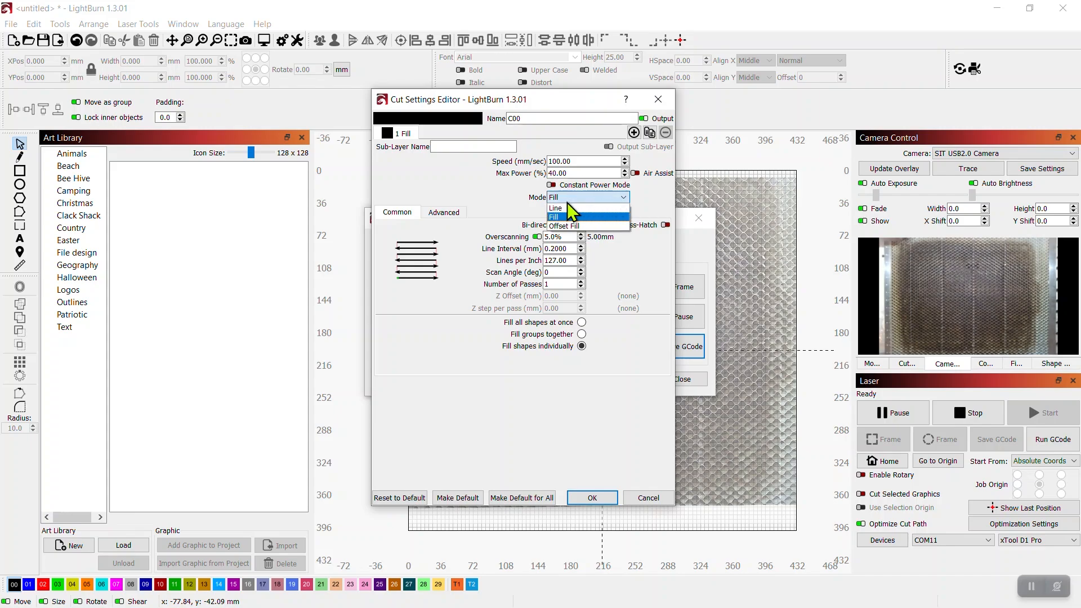
click(451, 178)
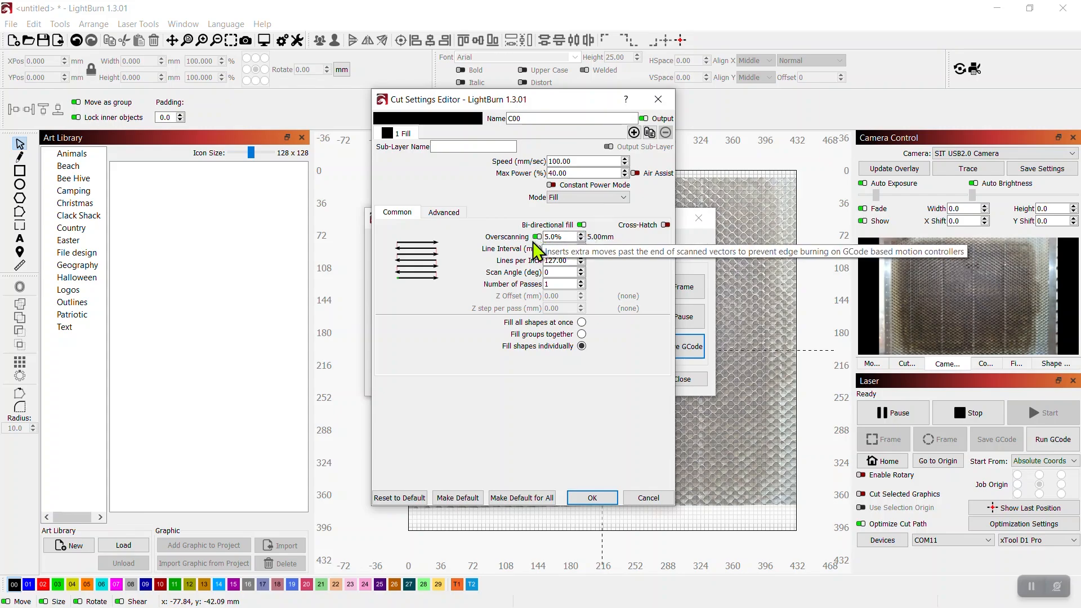
click(448, 215)
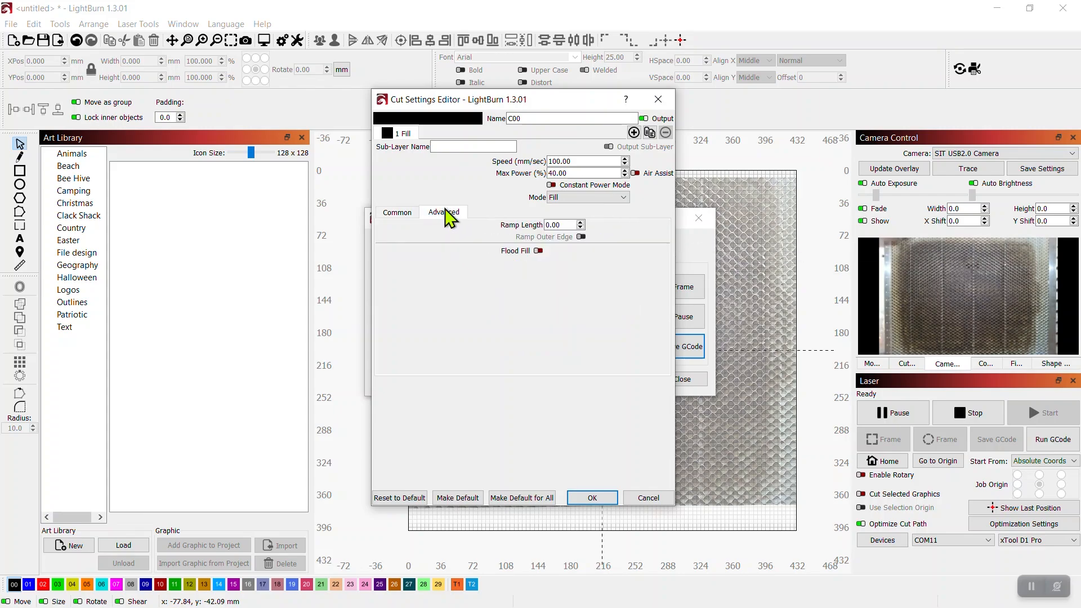
click(400, 214)
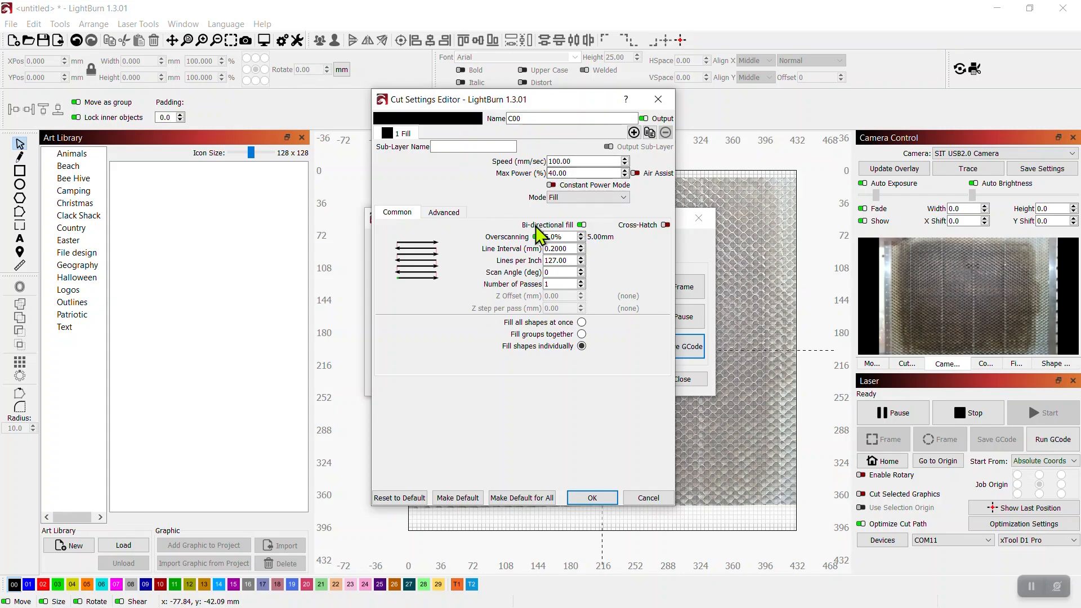
click(592, 498)
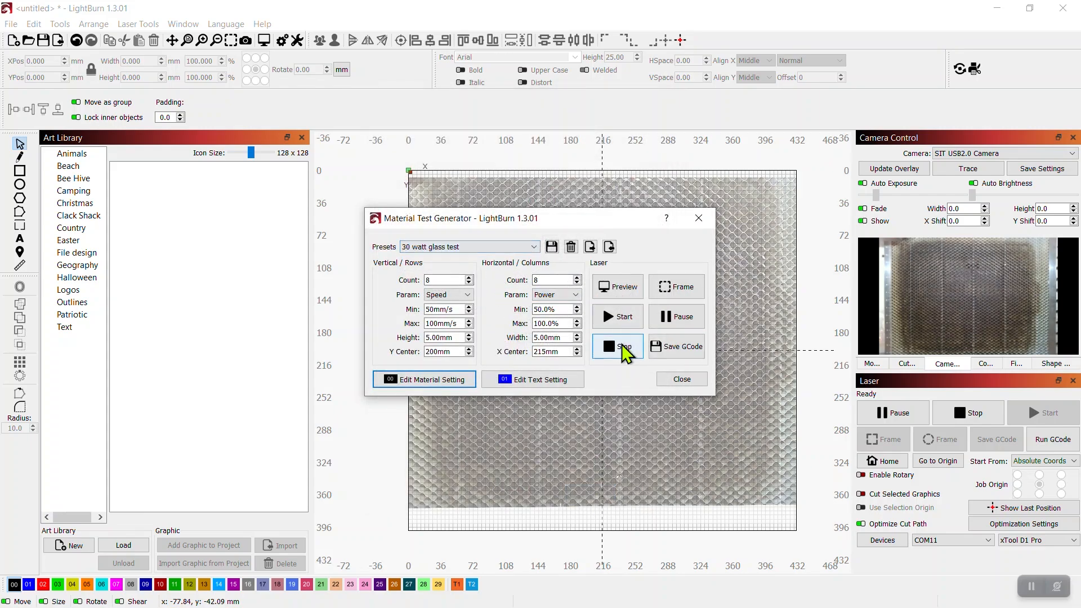
Preview the 8-by-8 test grid and review the cut settings used for its text labels
click(617, 288)
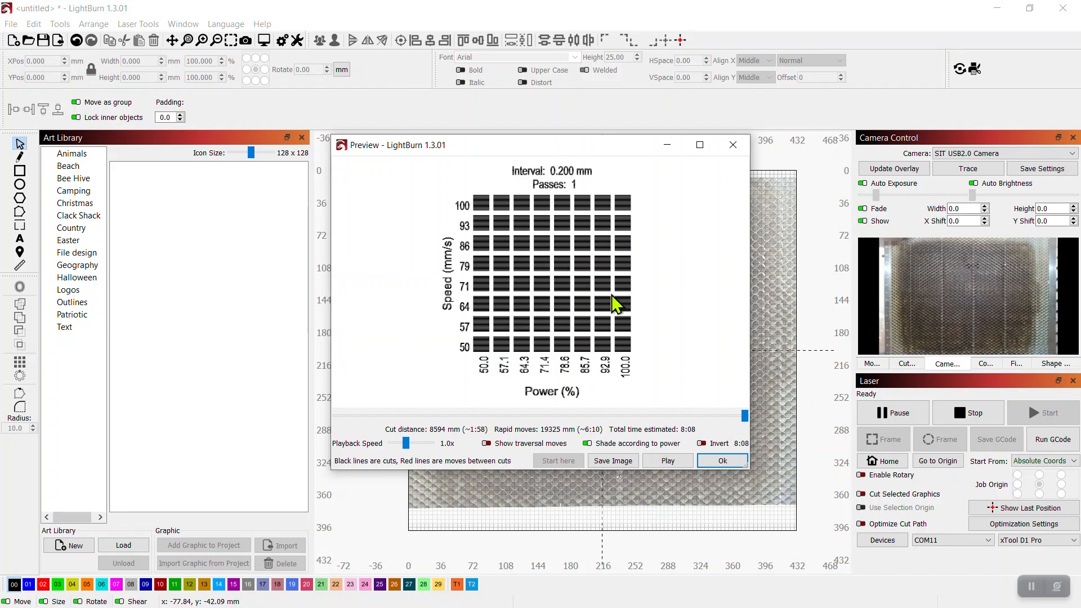
click(722, 461)
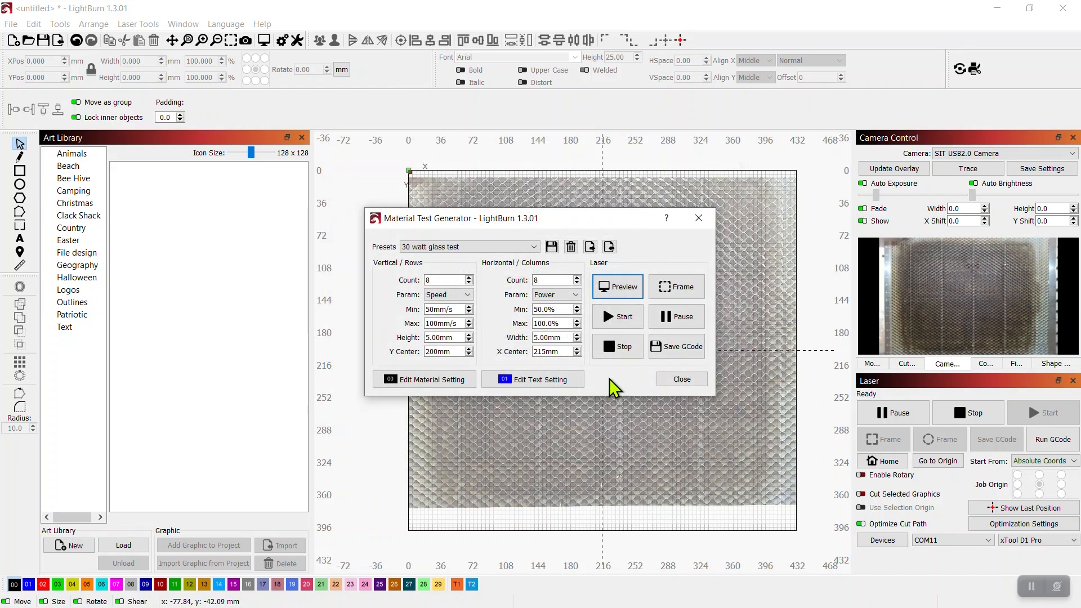
click(538, 379)
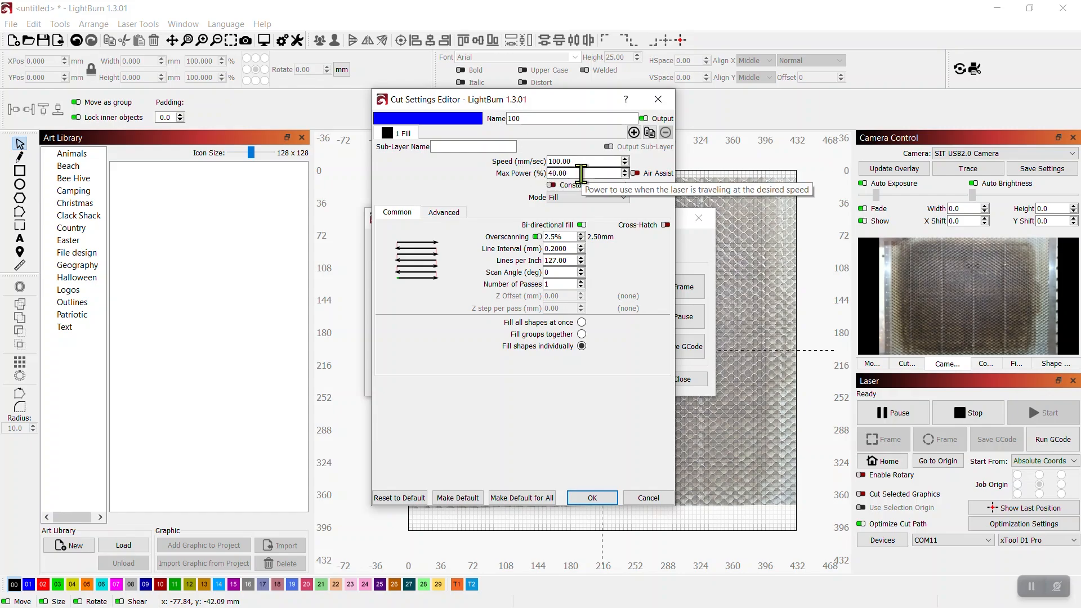
click(658, 100)
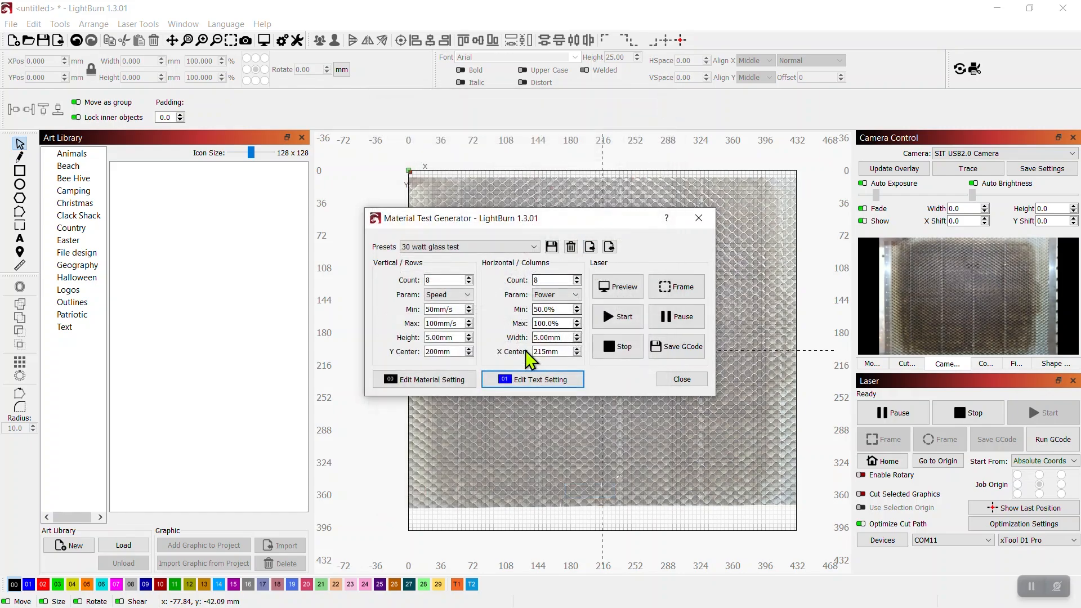
click(614, 289)
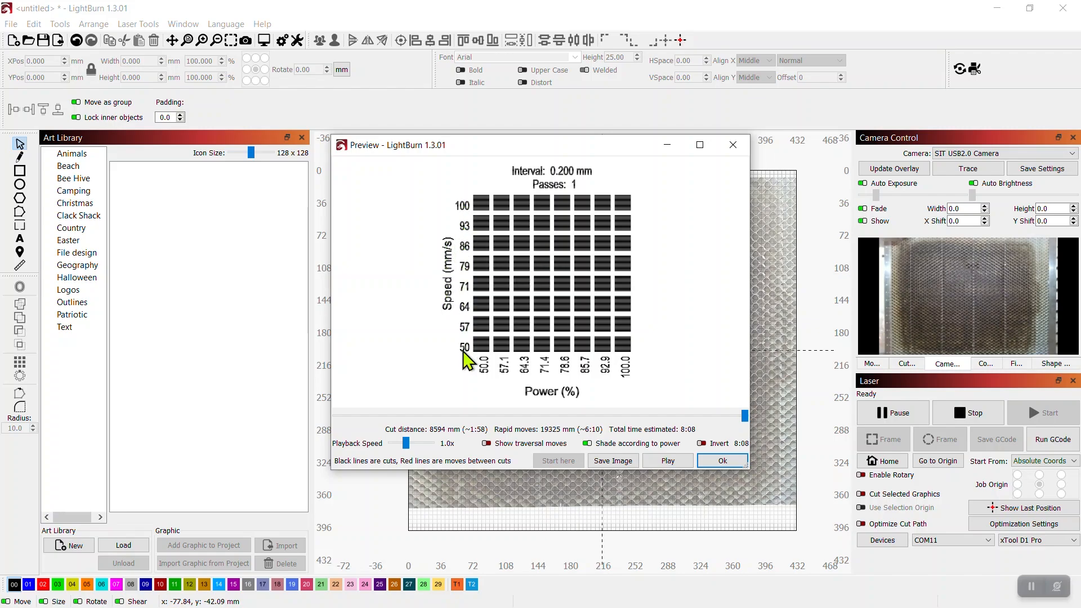
click(723, 461)
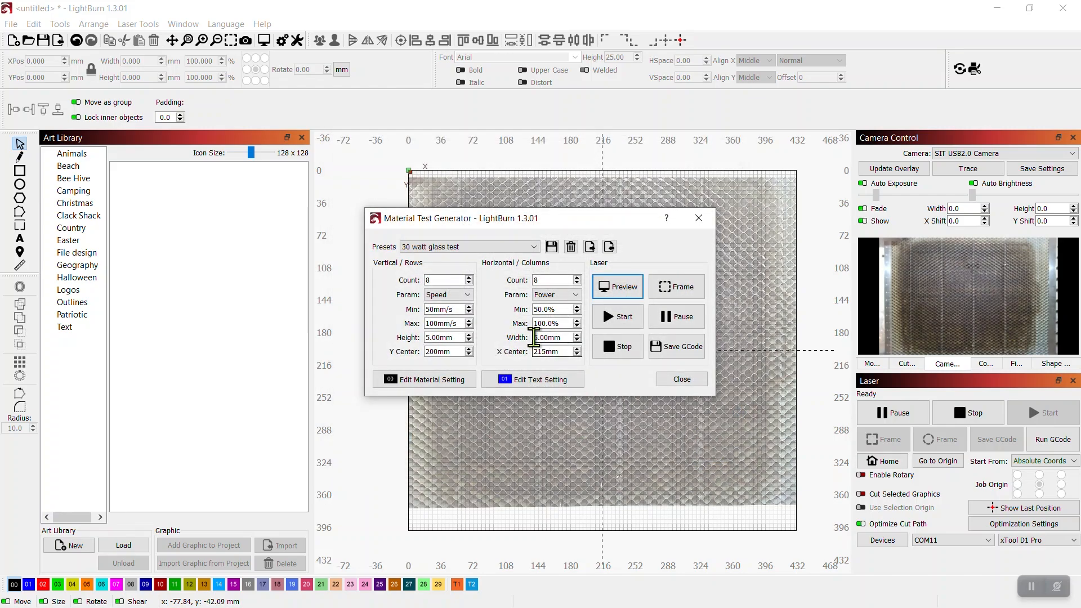
click(545, 383)
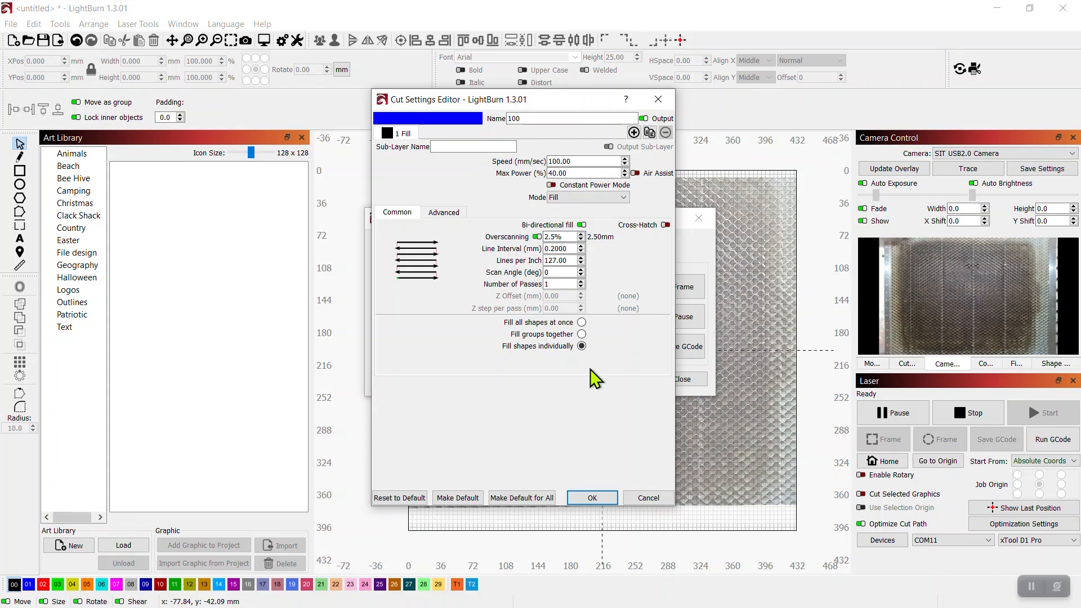
click(592, 497)
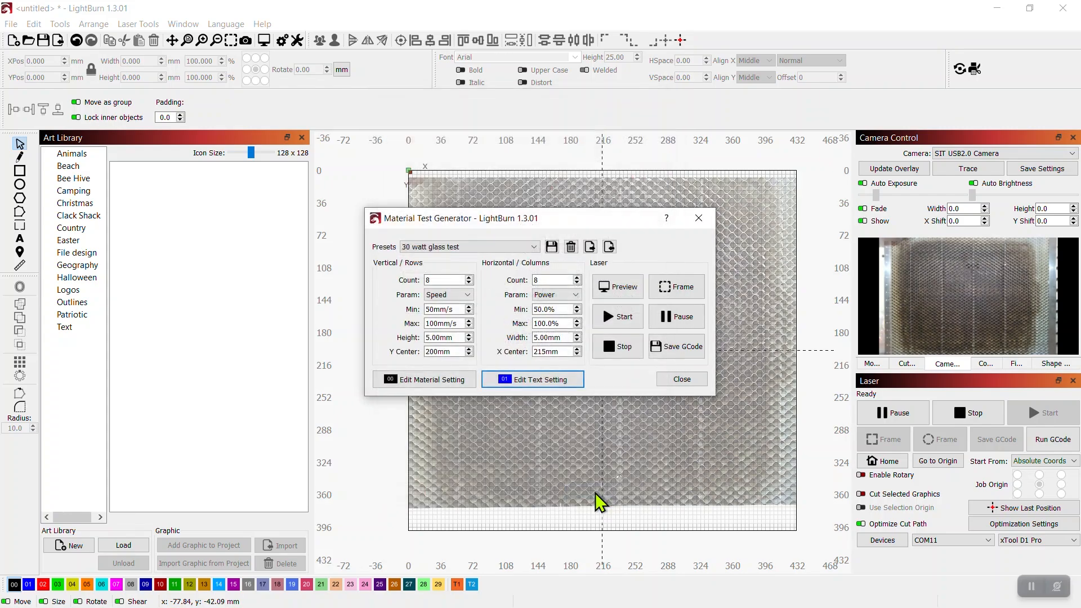
Clear the preset selection and save the current material test settings as a preset named 8x8
click(535, 244)
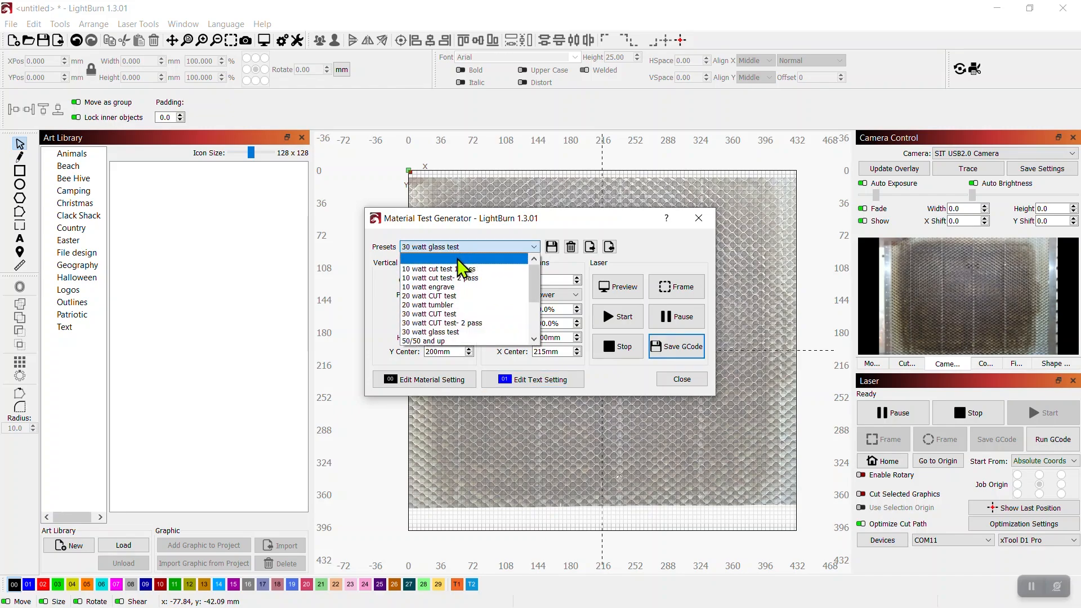
click(453, 260)
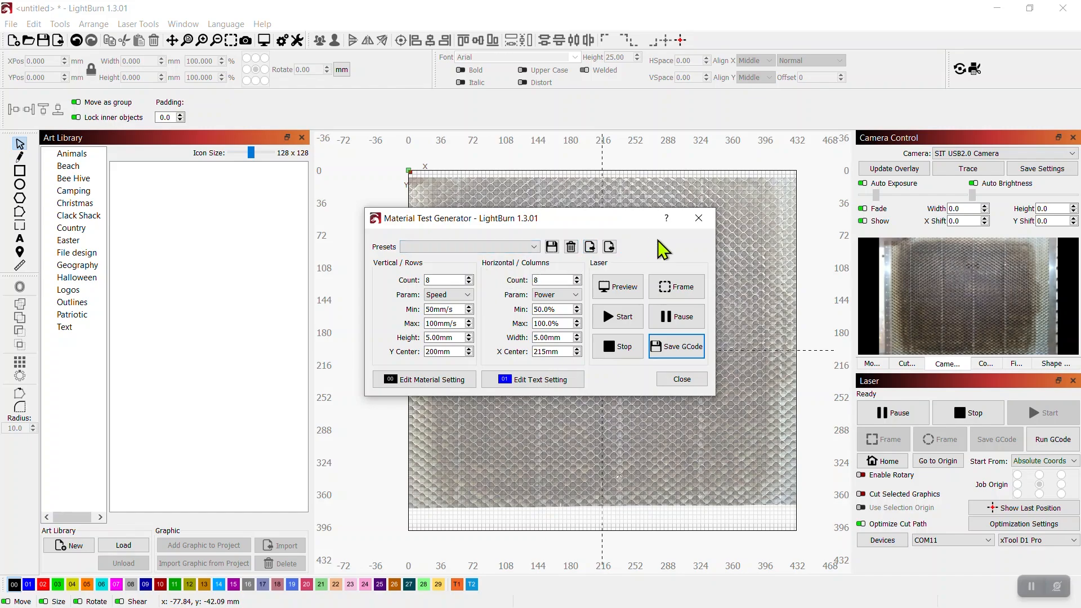
click(556, 248)
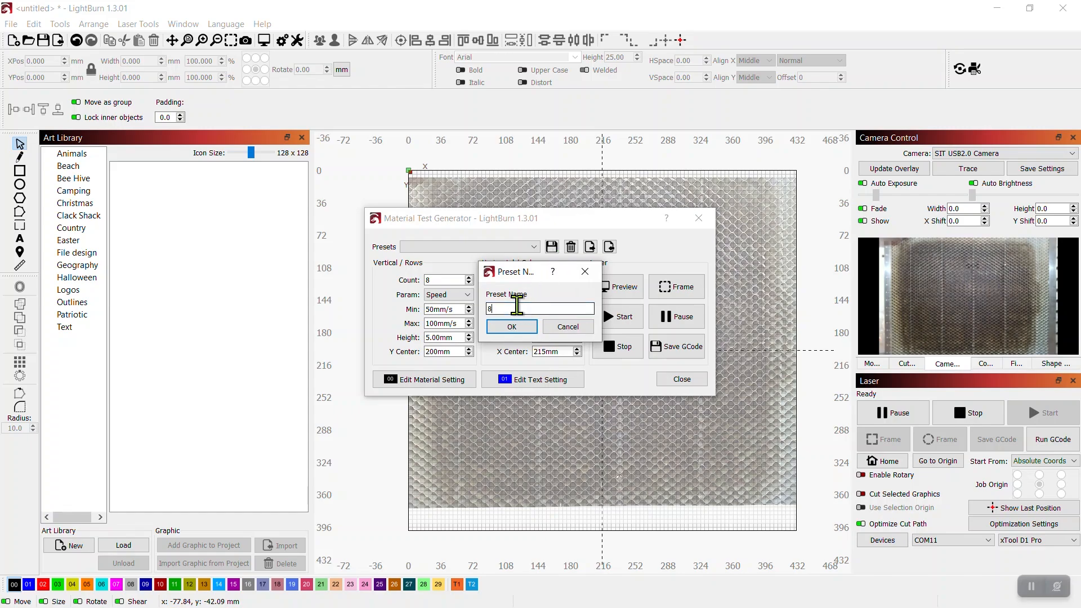
text(8x8)
click(513, 327)
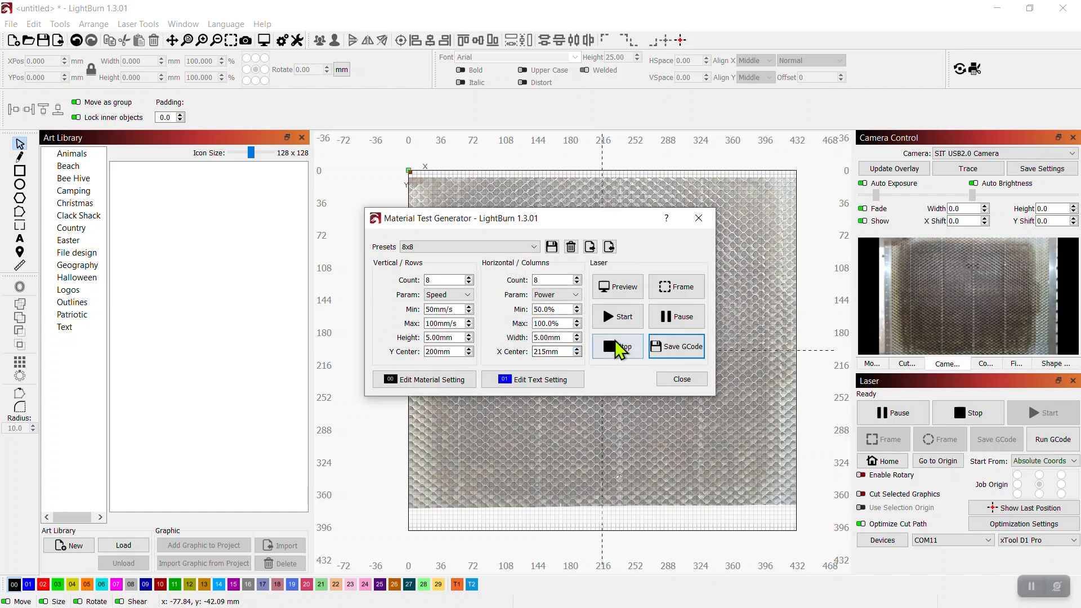
click(553, 248)
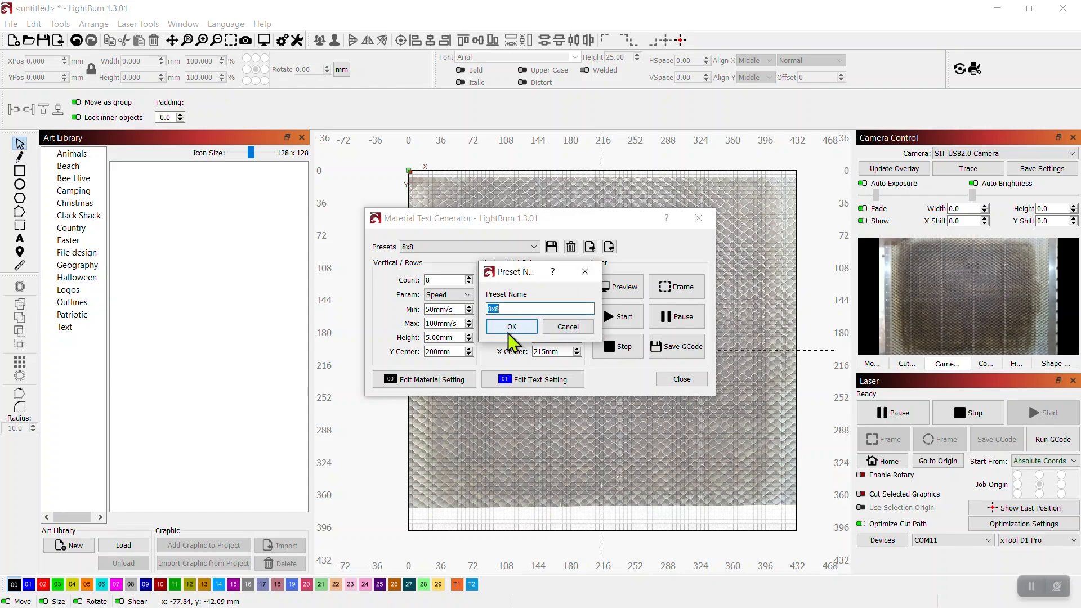
key(Return)
Close the current material test, relaunch LightBurn from the desktop and open the Material Test generator
click(683, 380)
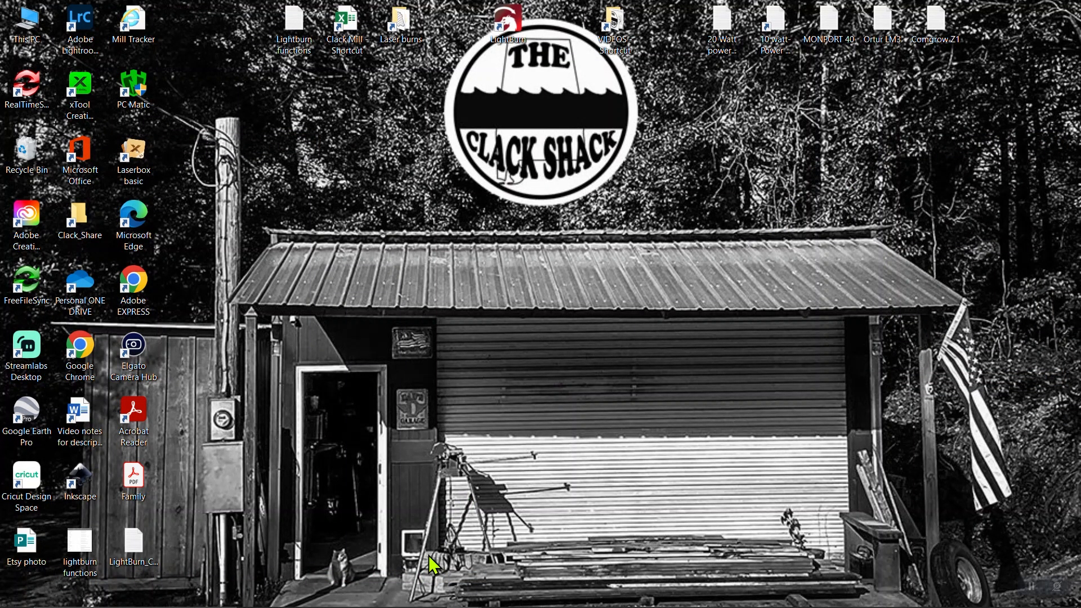
mouse_move(426, 607)
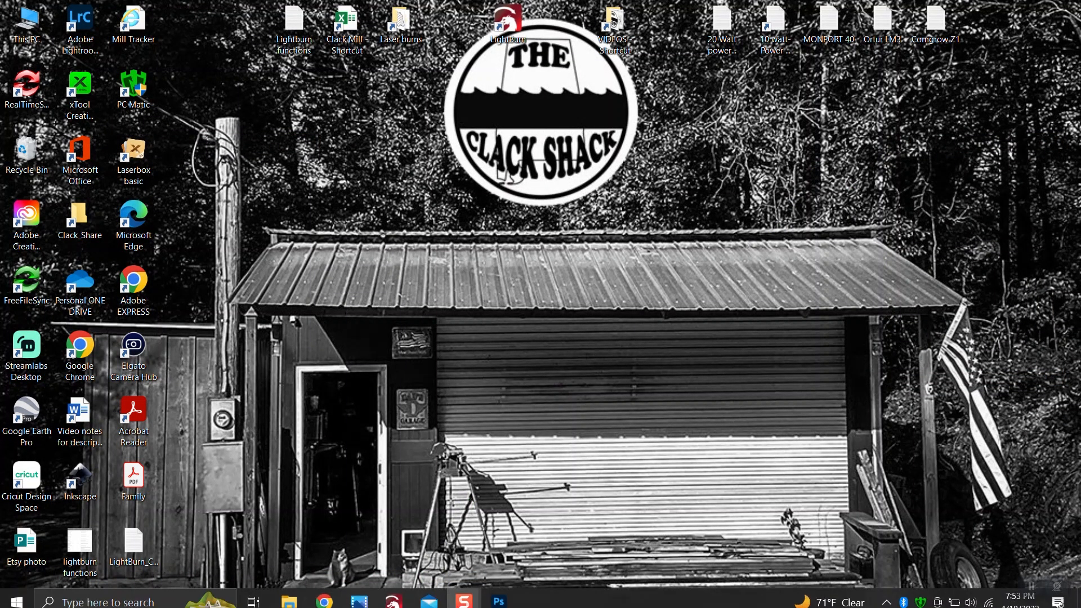
double_click(509, 25)
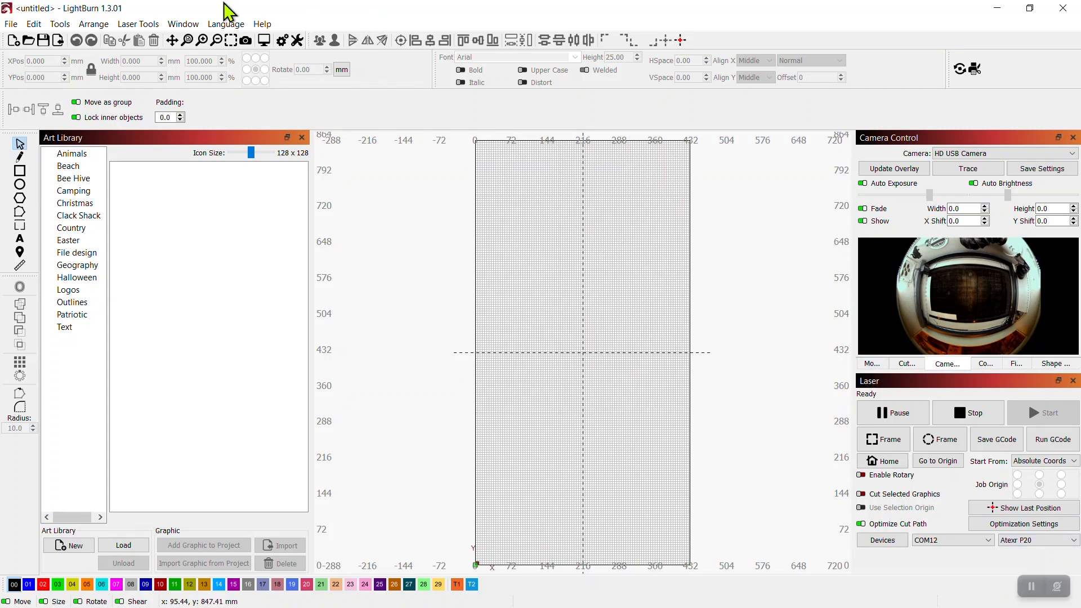
click(137, 24)
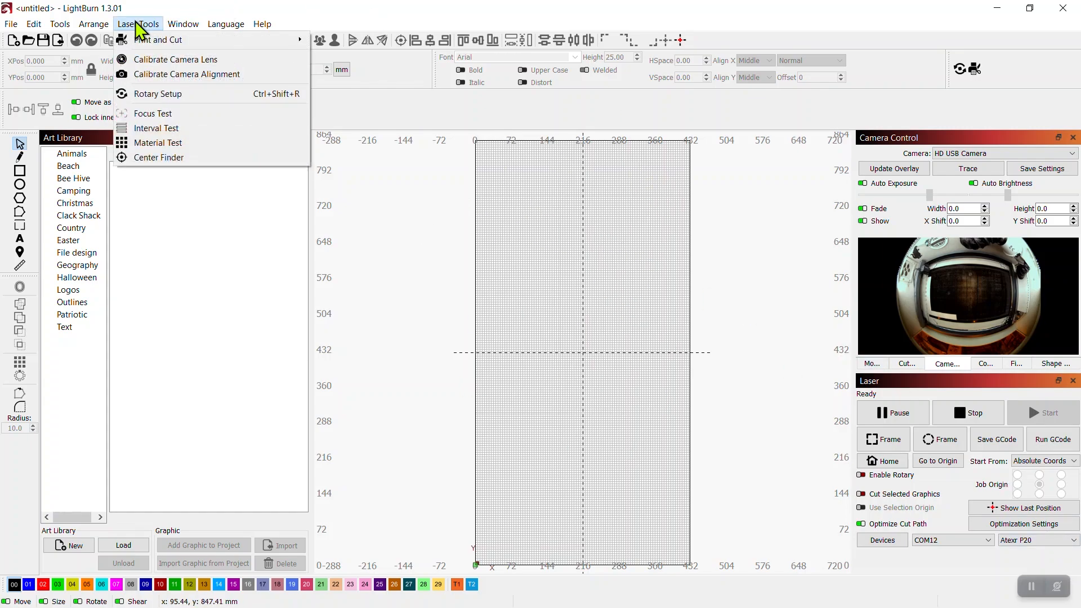
click(156, 144)
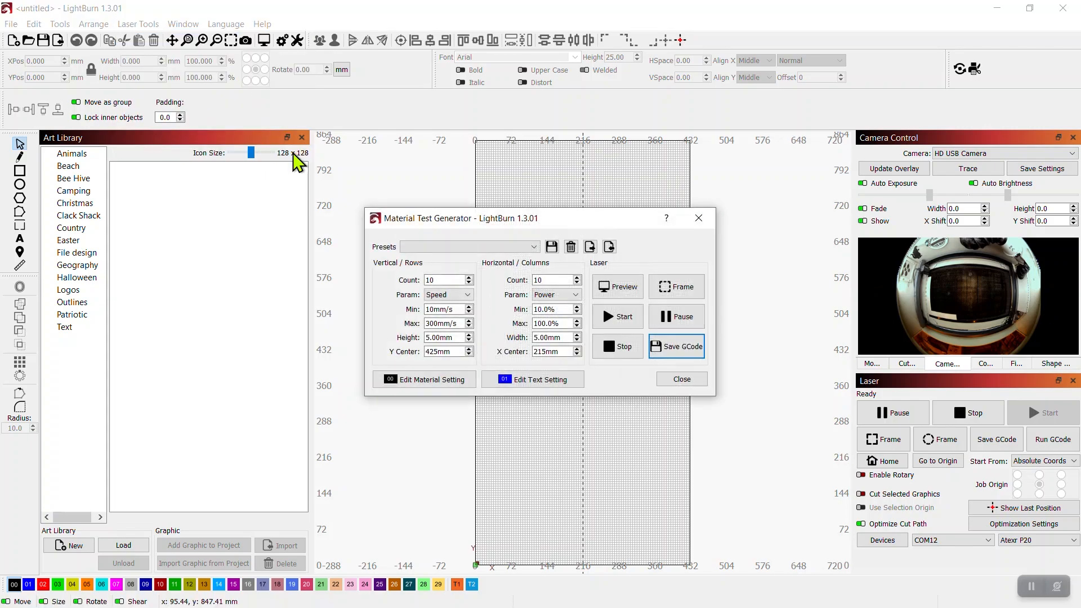
Load the saved 8x8 material test preset and delete it from the presets
click(534, 247)
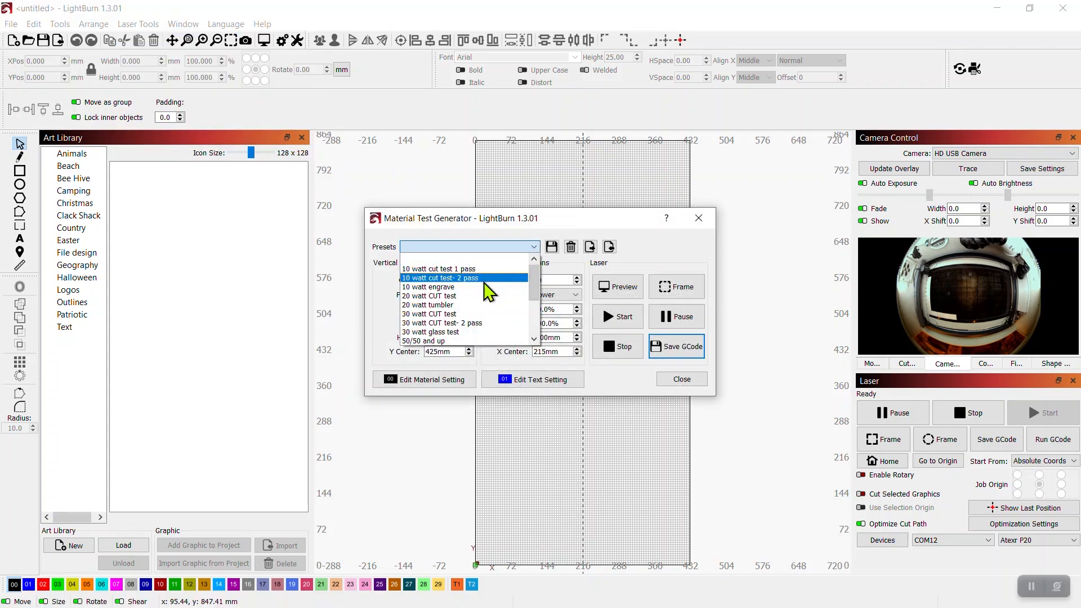
scroll(487, 290, down, 2)
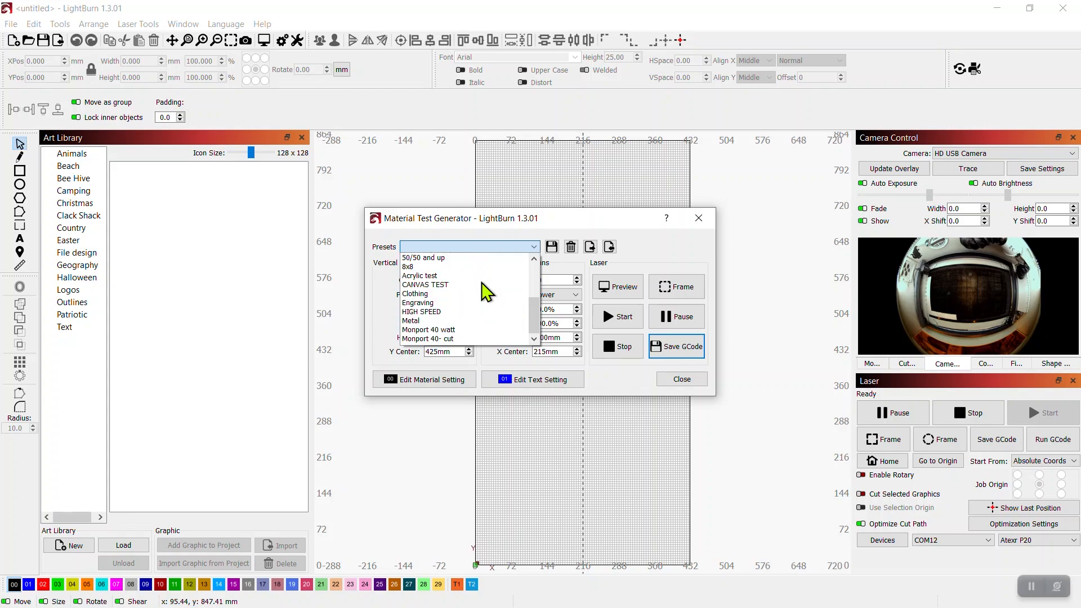
scroll(414, 274, down, 1)
click(413, 268)
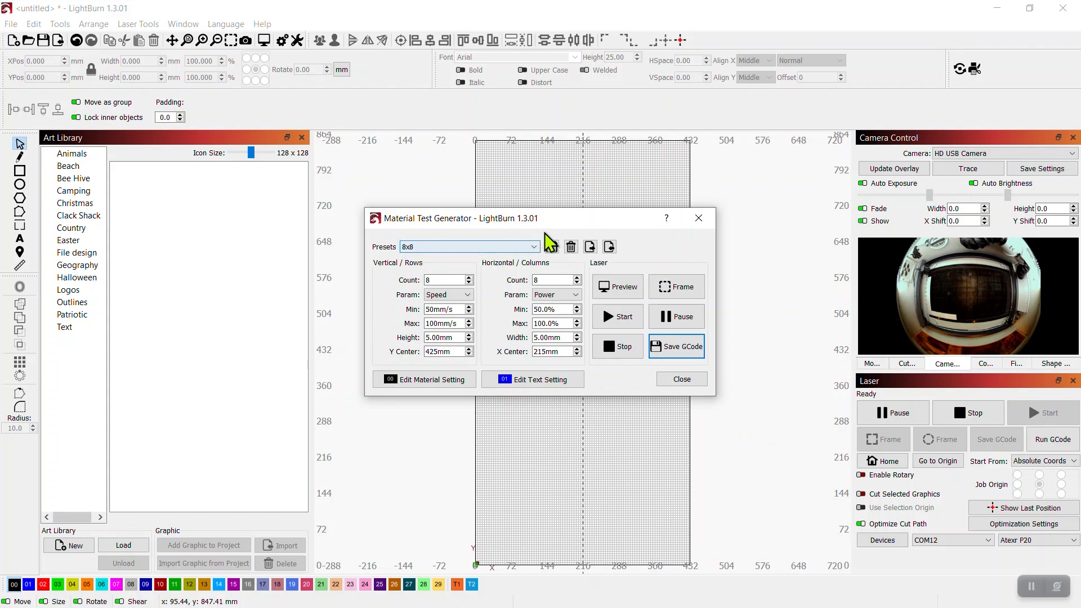
click(571, 246)
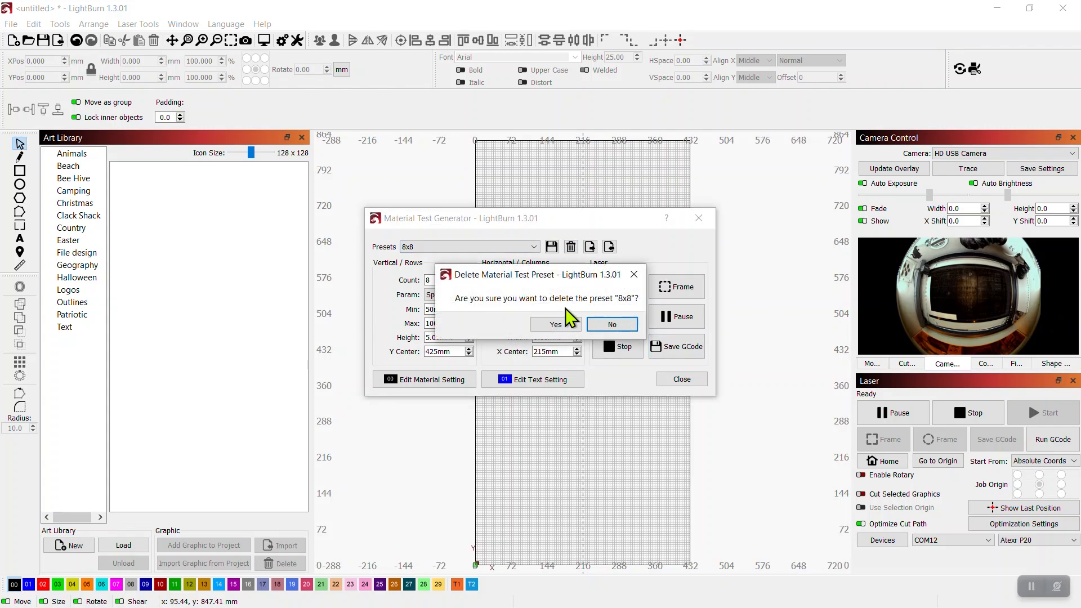
click(556, 323)
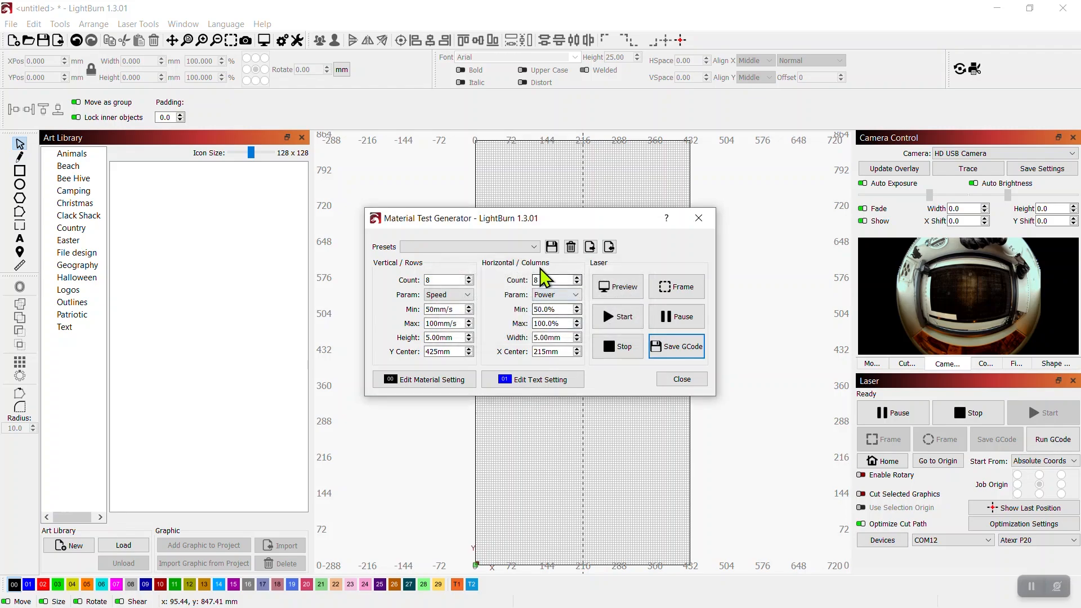
Load the Clothing preset and preview its material test grid
click(533, 247)
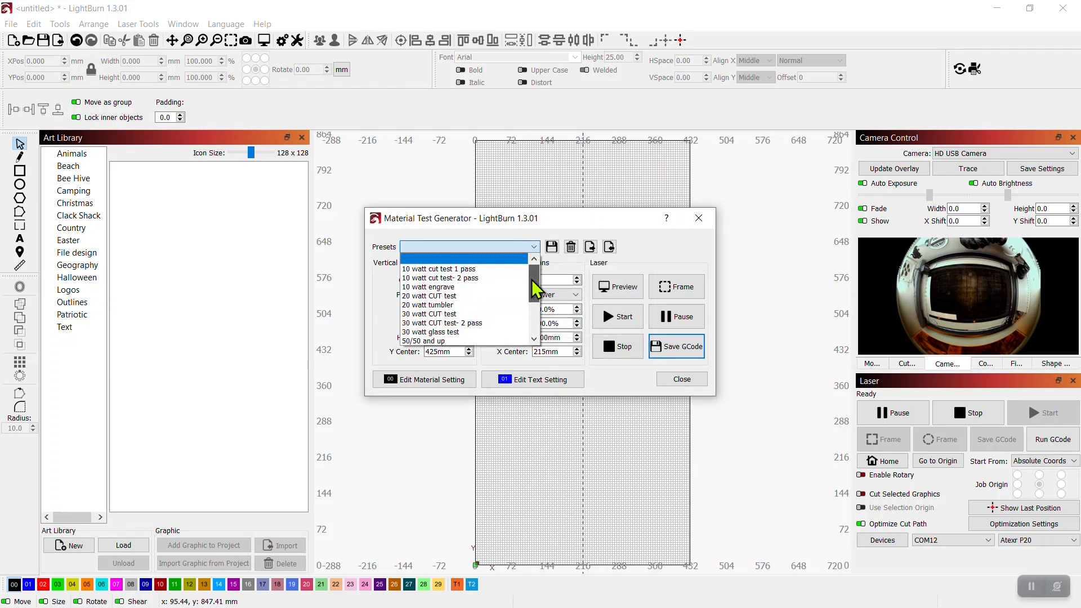
drag(532, 280, 529, 319)
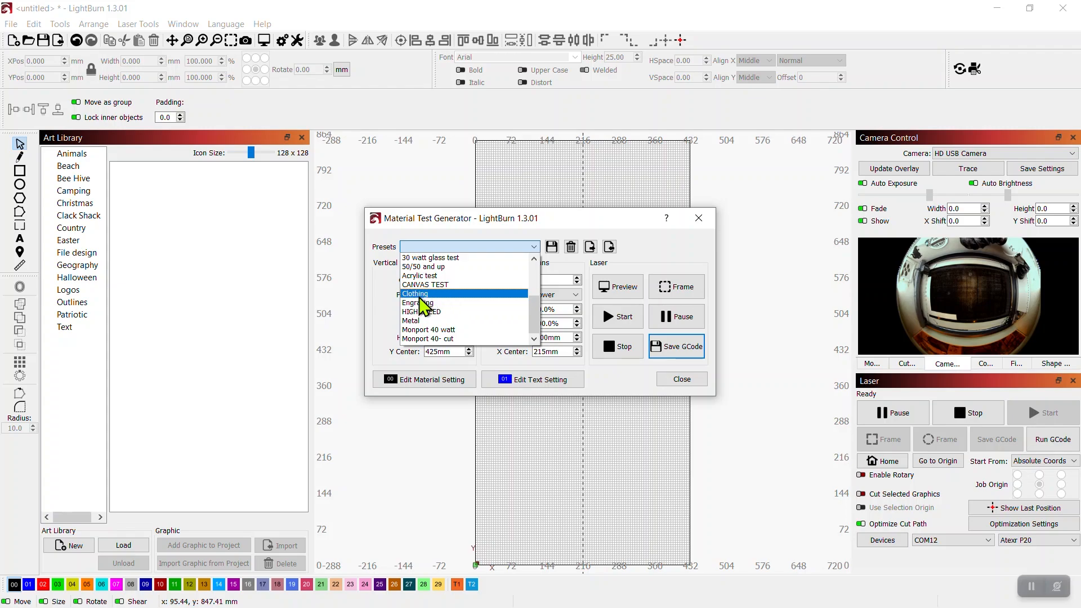
click(426, 296)
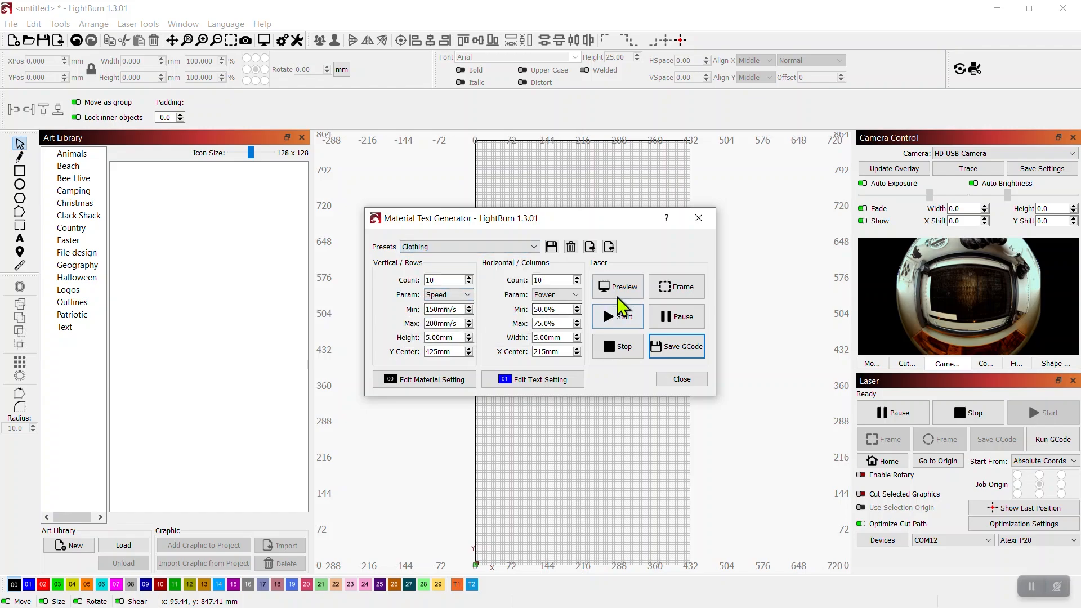
click(631, 290)
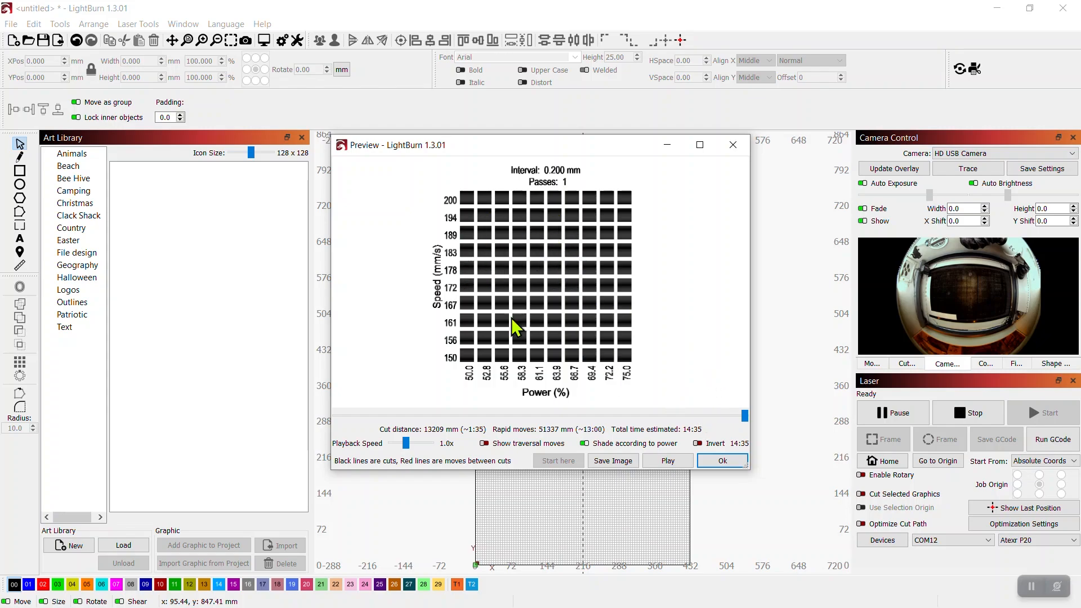
Close the current preview, load the CANVAS TEST preset and preview its material test grid
click(723, 461)
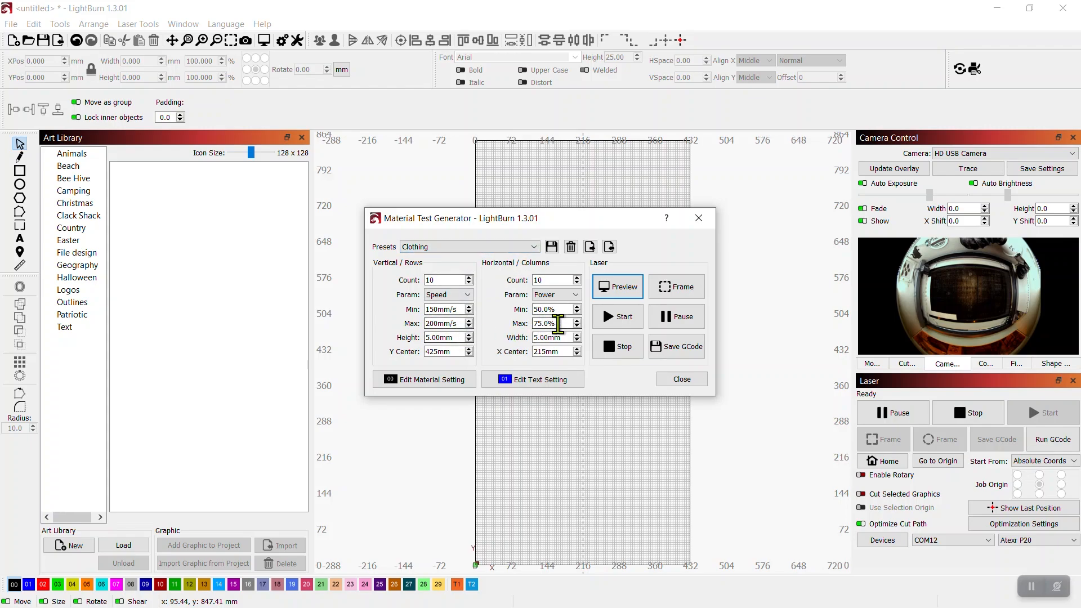
click(535, 247)
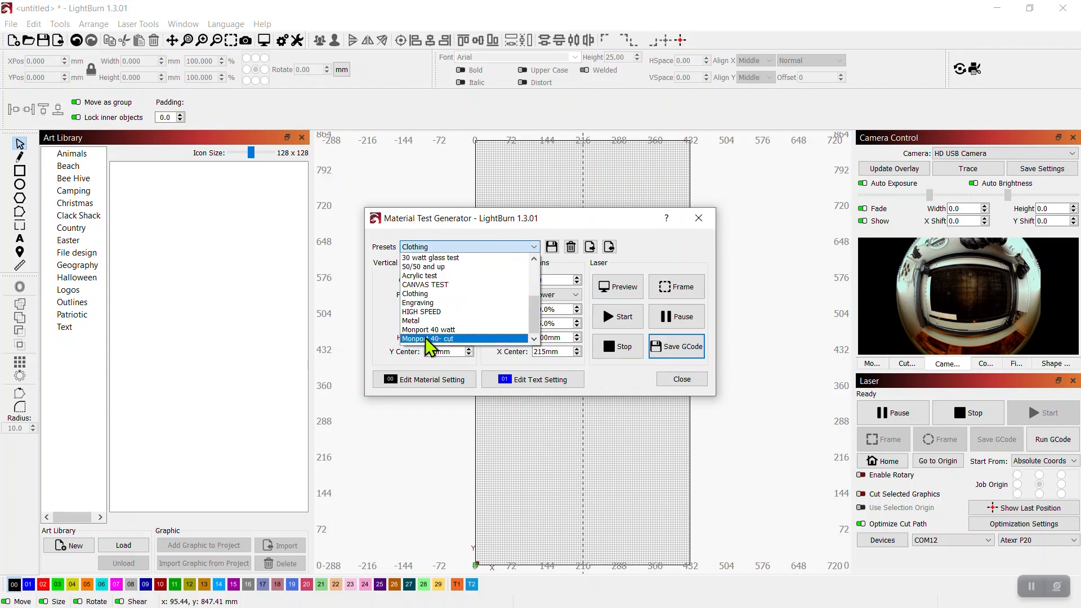
click(431, 285)
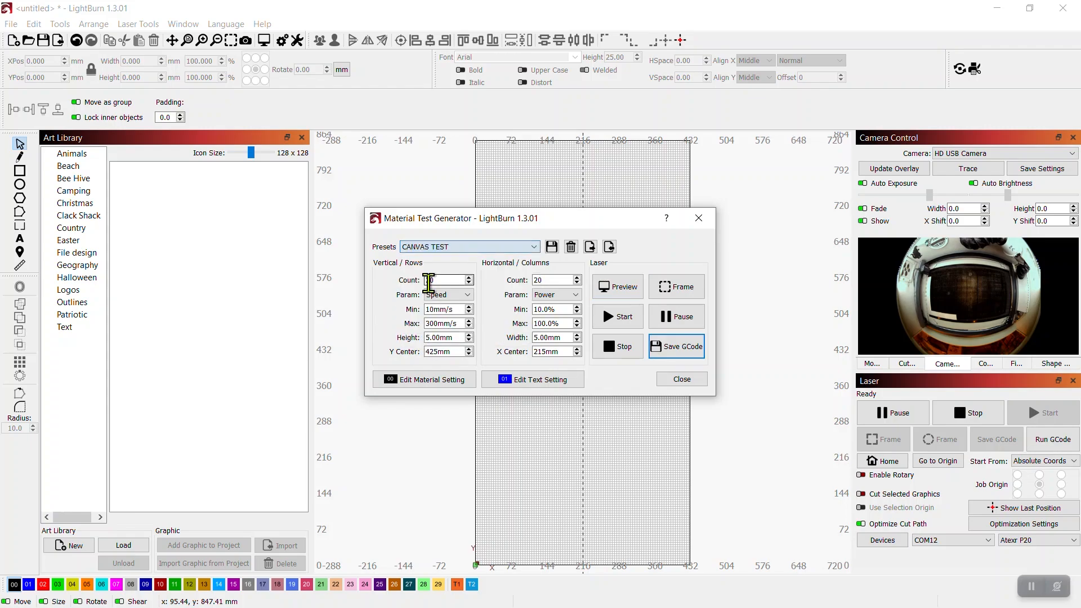
click(620, 289)
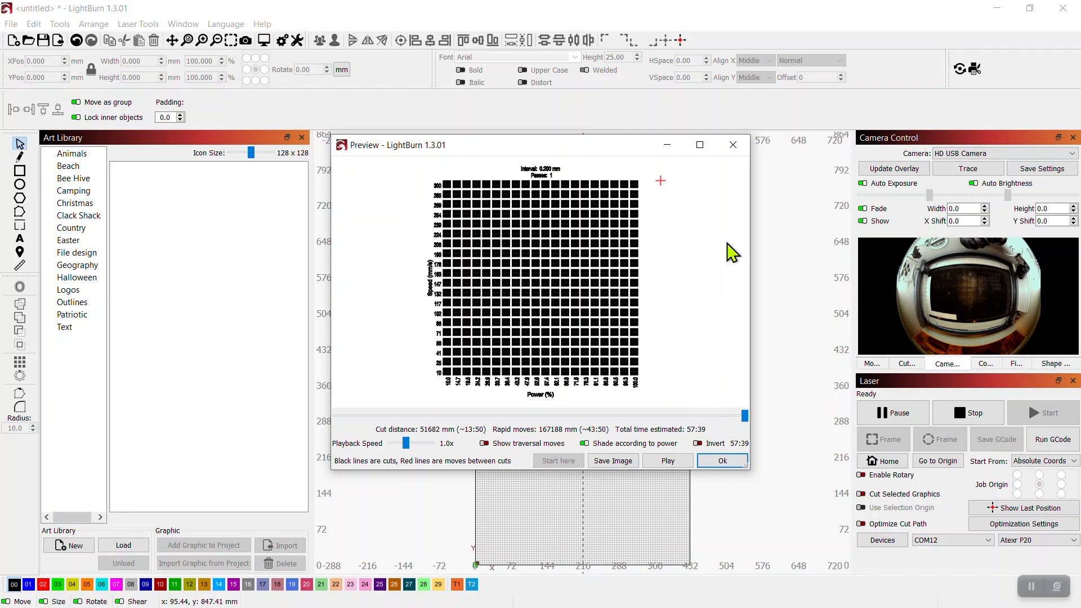
click(733, 145)
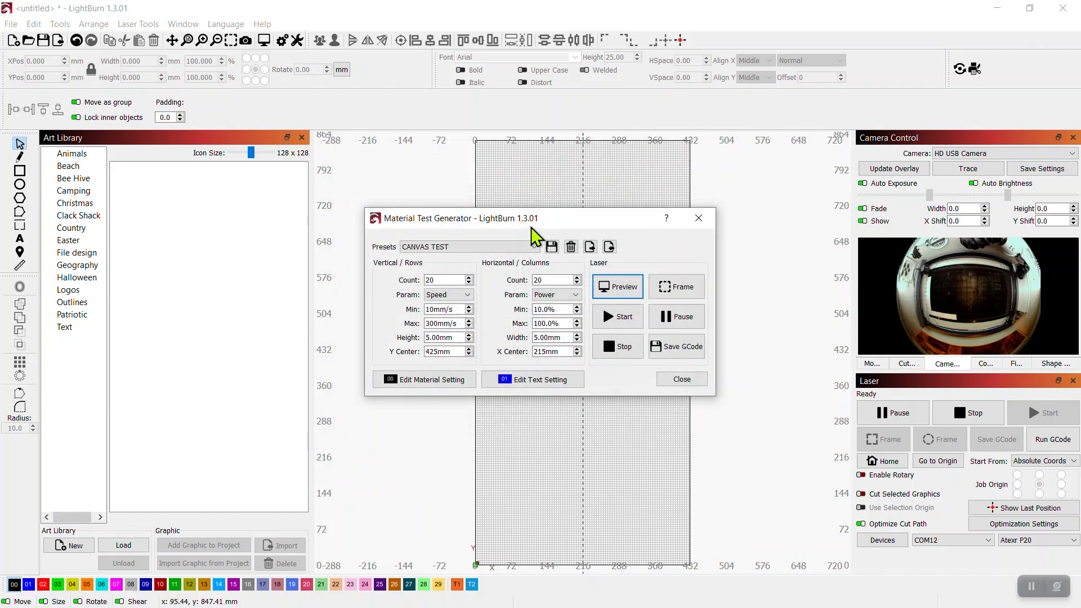
Load the Metal preset and preview its material test grid
click(534, 247)
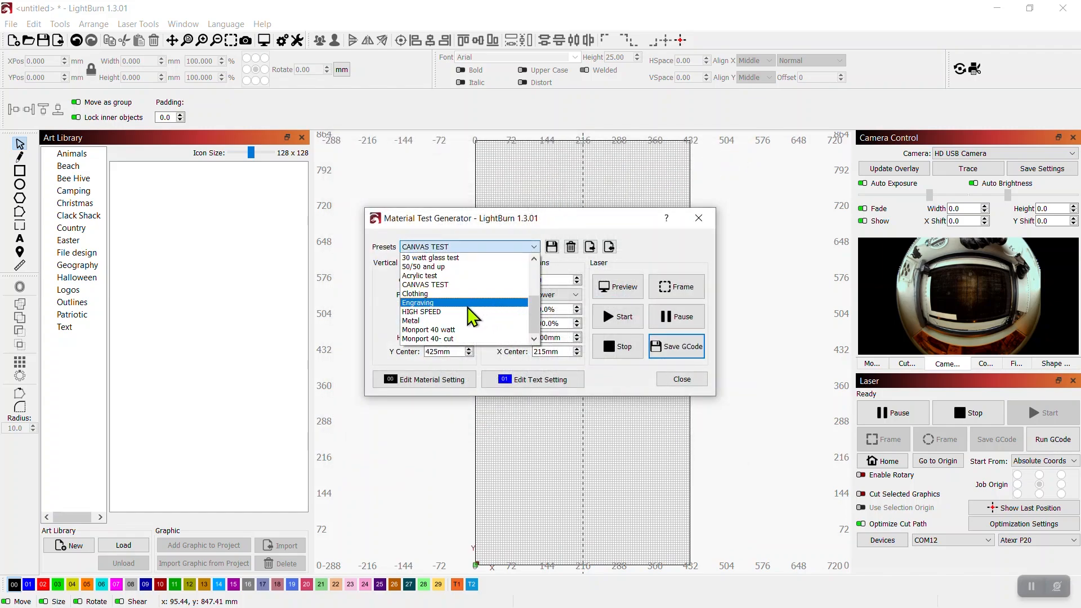
click(418, 319)
click(626, 287)
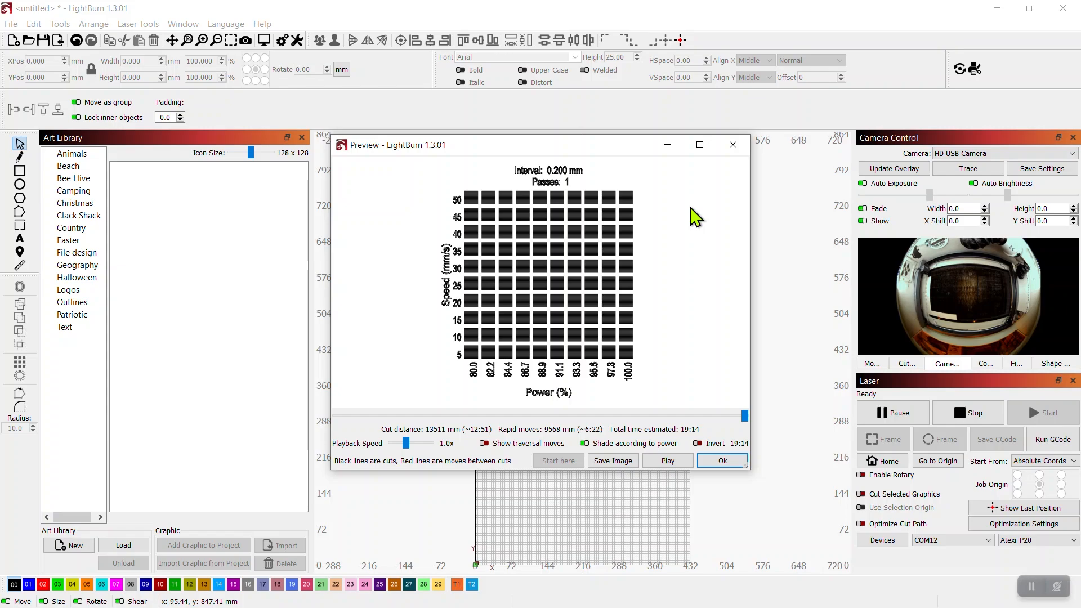
click(733, 145)
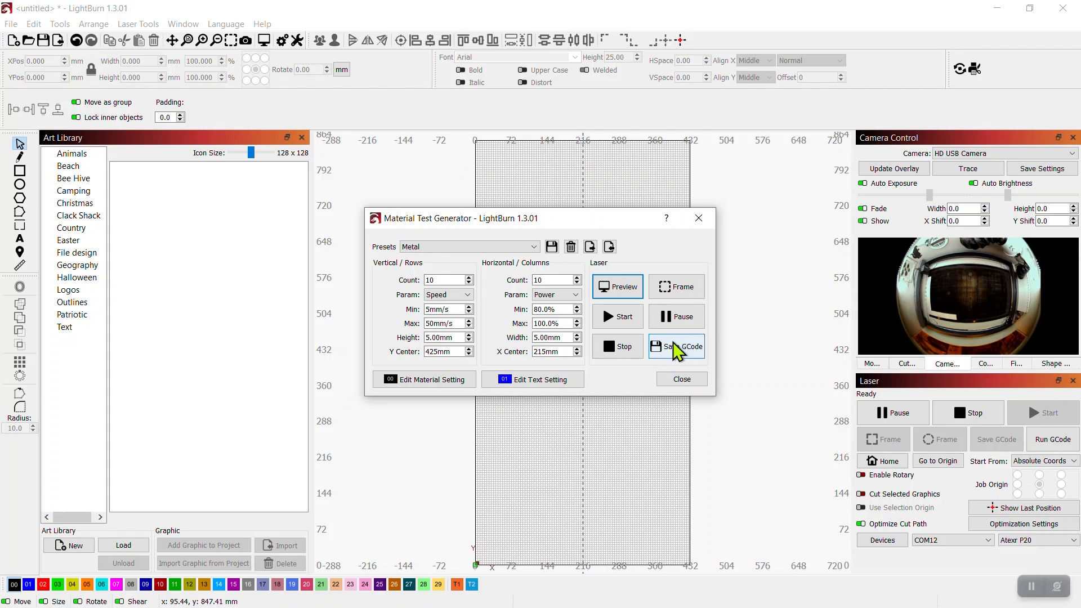
Review the cut settings for the Metal test's text labels without changing them
click(539, 379)
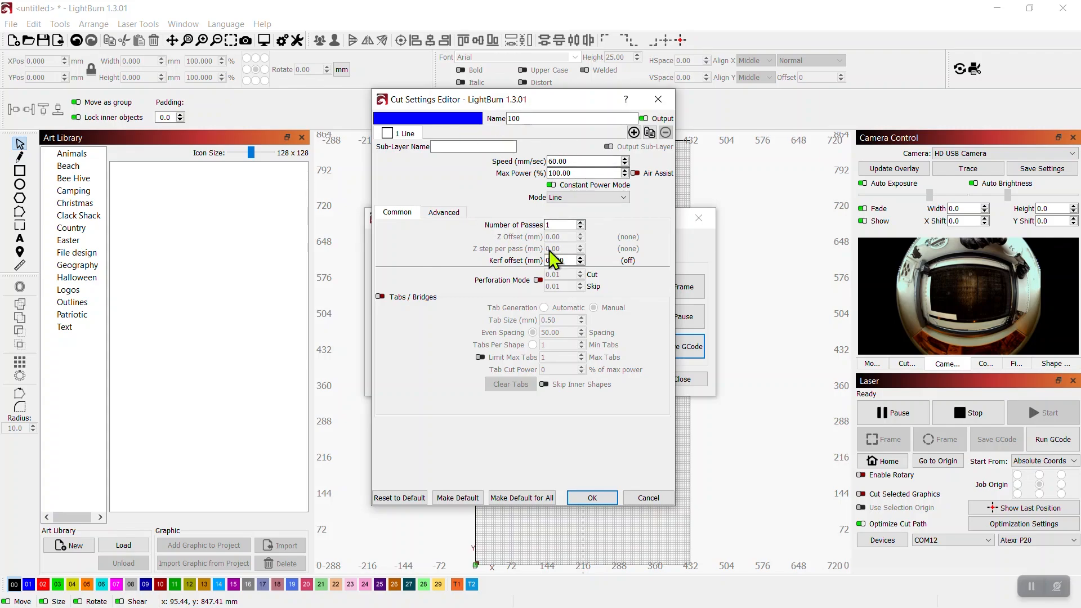
click(659, 100)
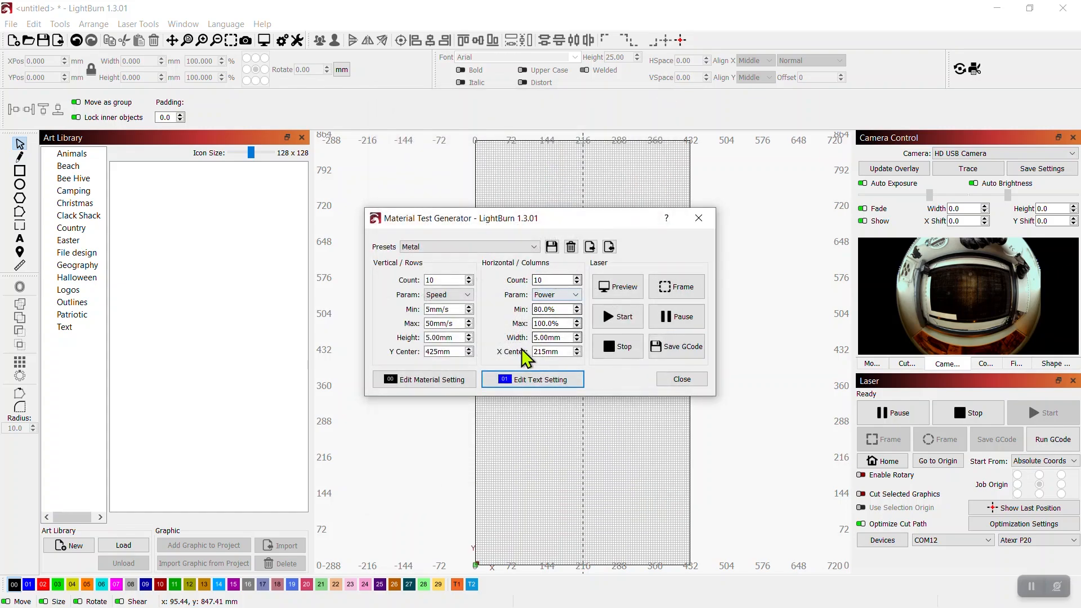
click(535, 375)
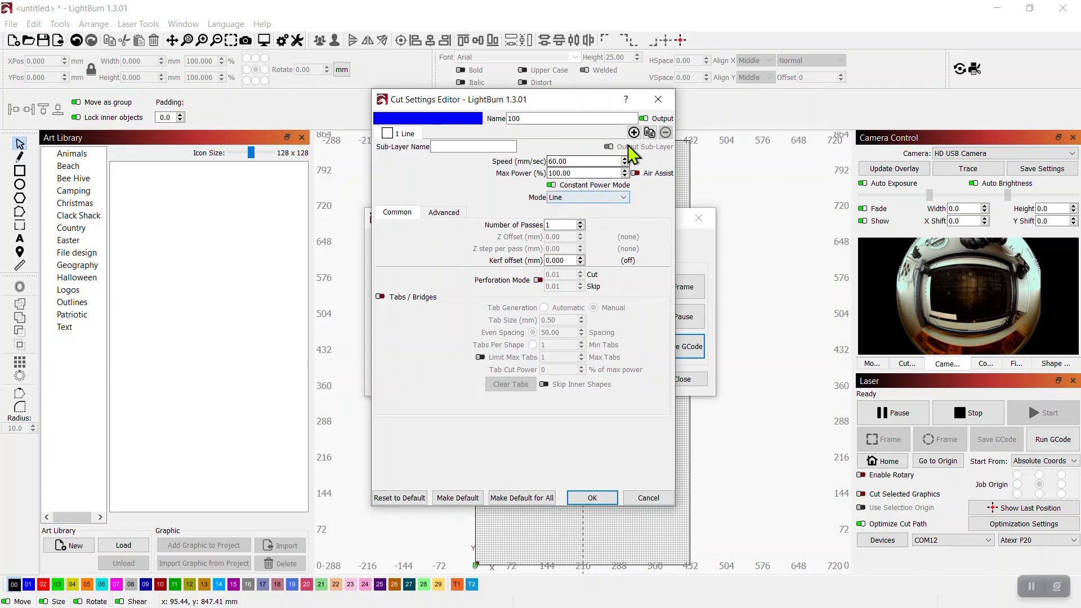
click(664, 103)
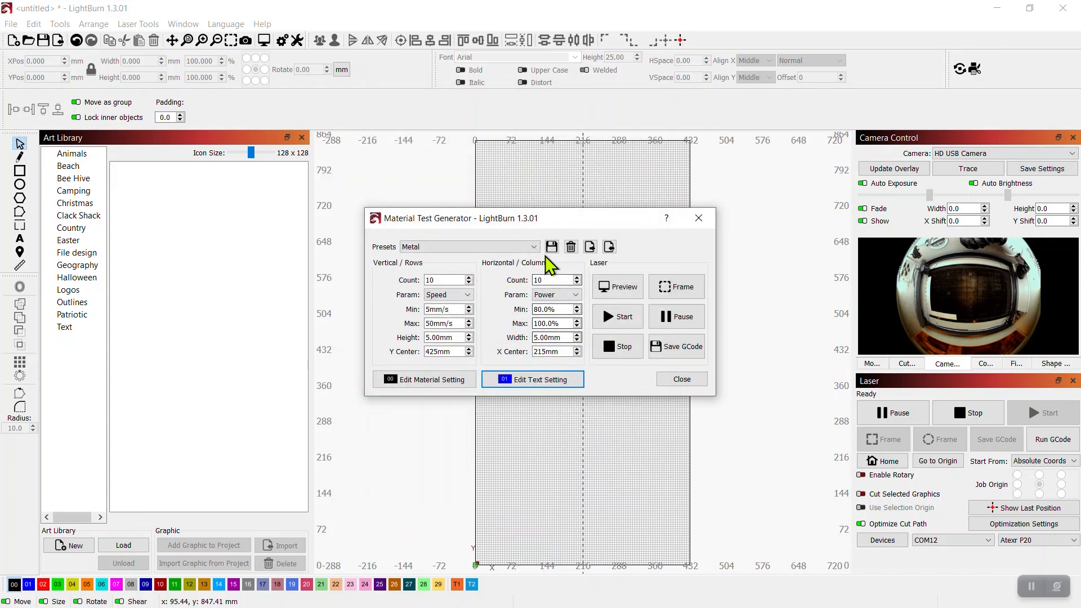
Review the material cut settings of the Metal test and set its fill option to Fill all shapes at once
click(416, 381)
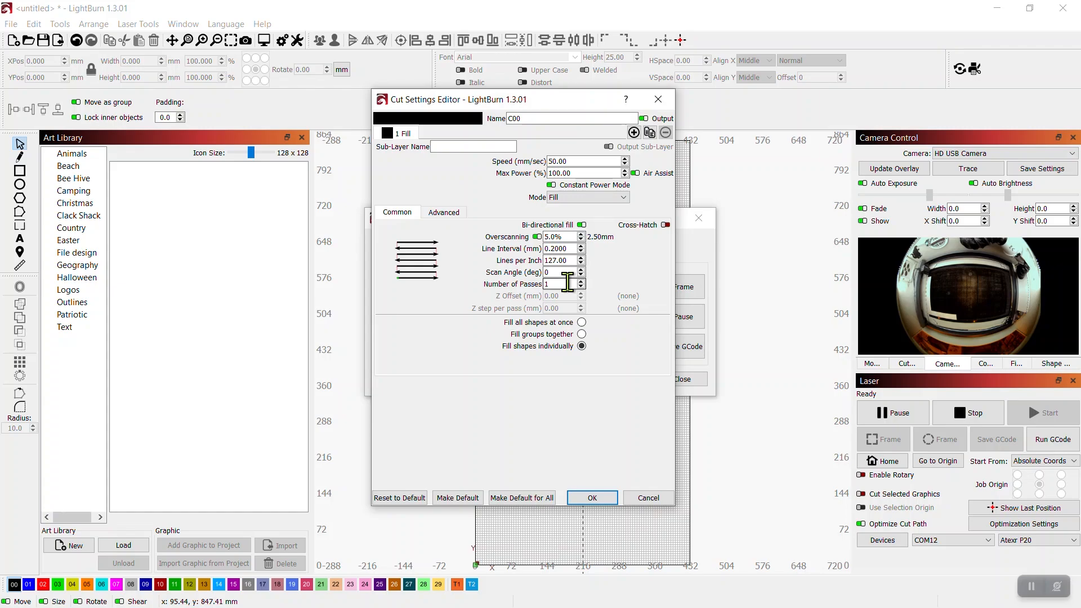
click(442, 213)
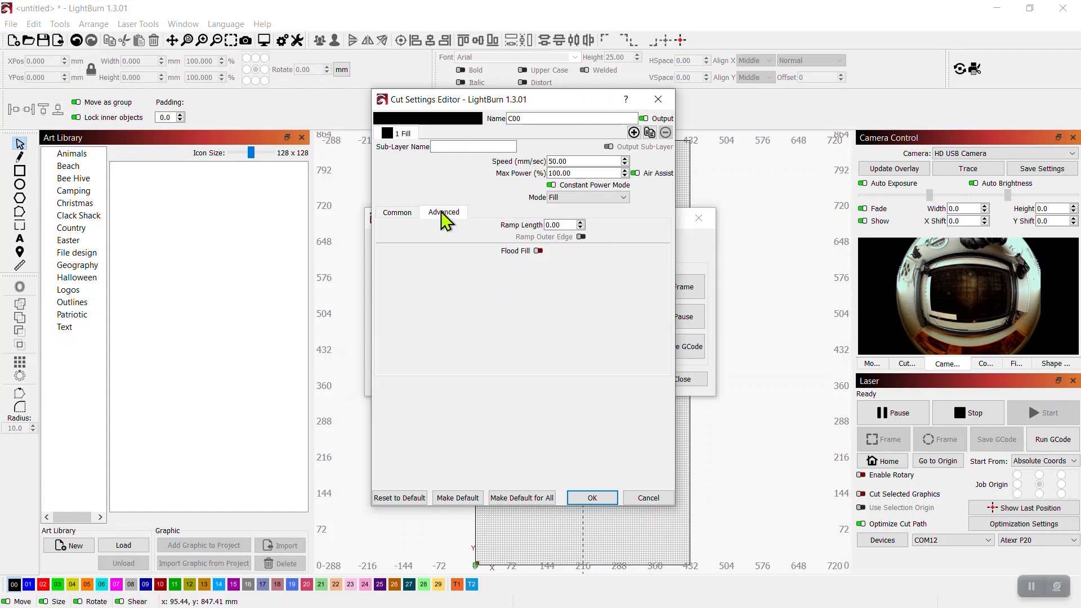
click(395, 211)
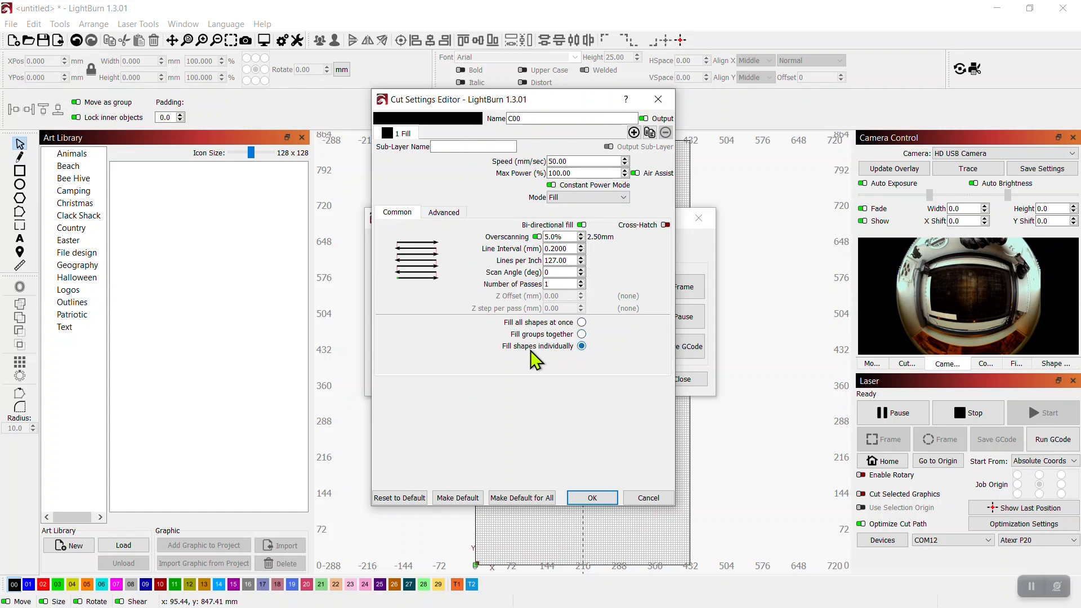
click(582, 322)
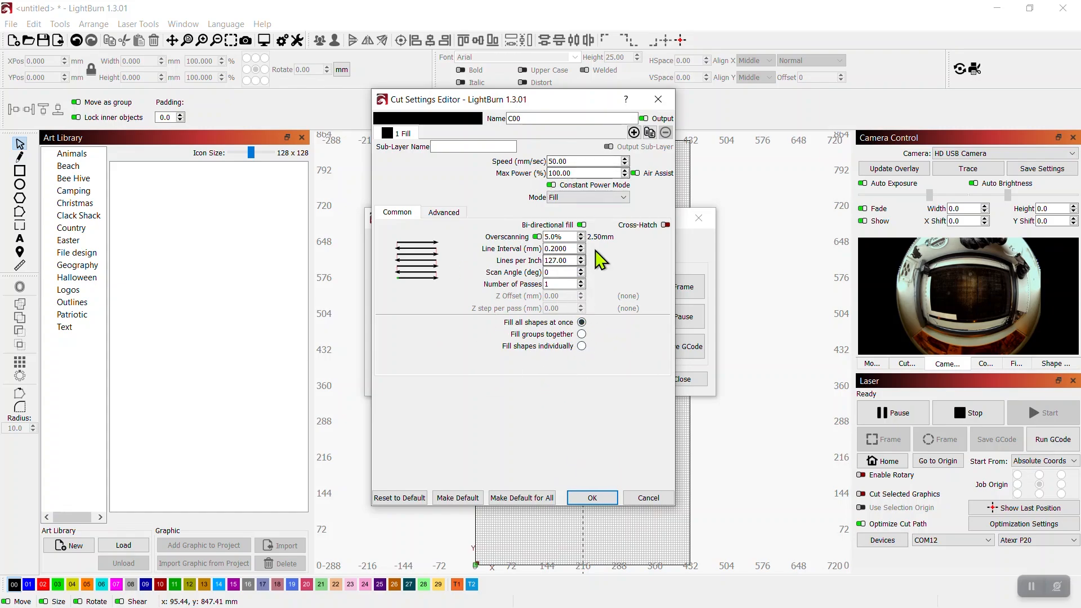
click(593, 502)
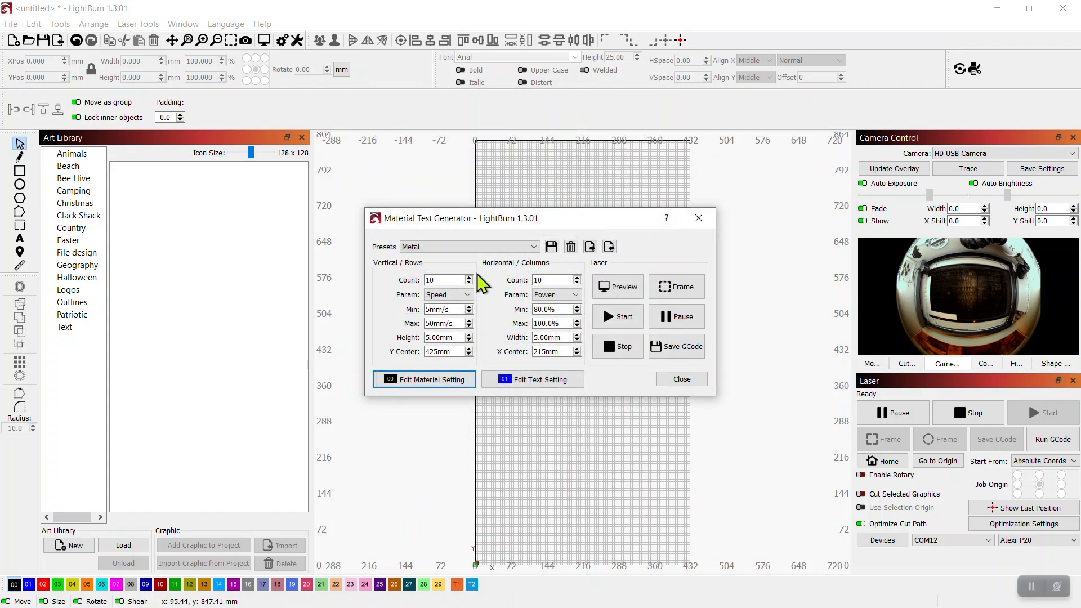